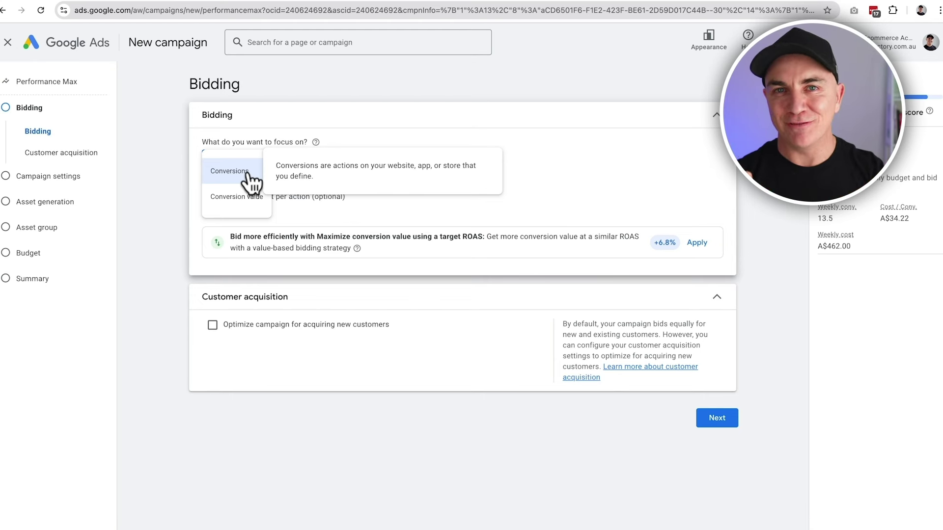
- Focus the campaign's bidding on Conversions and set the campaign location to Australia
left_click(251, 172)
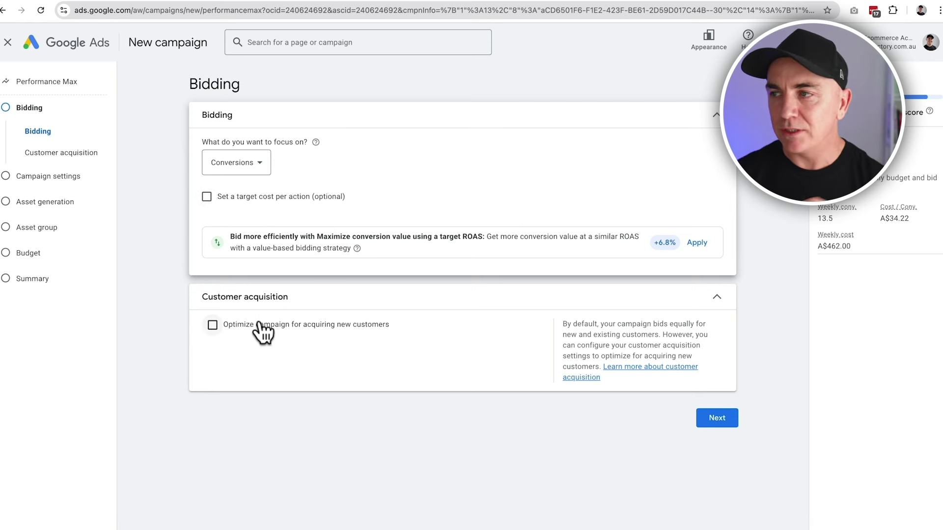
left_click(717, 420)
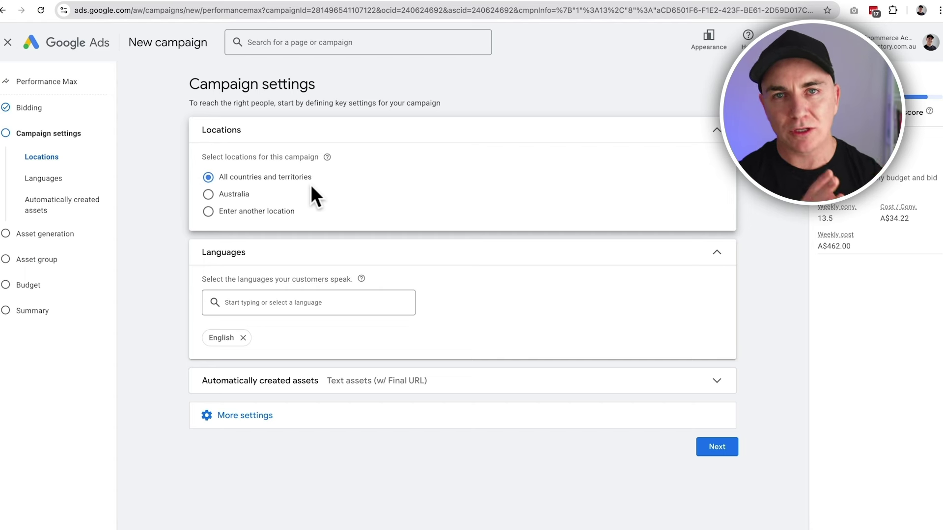
left_click(241, 195)
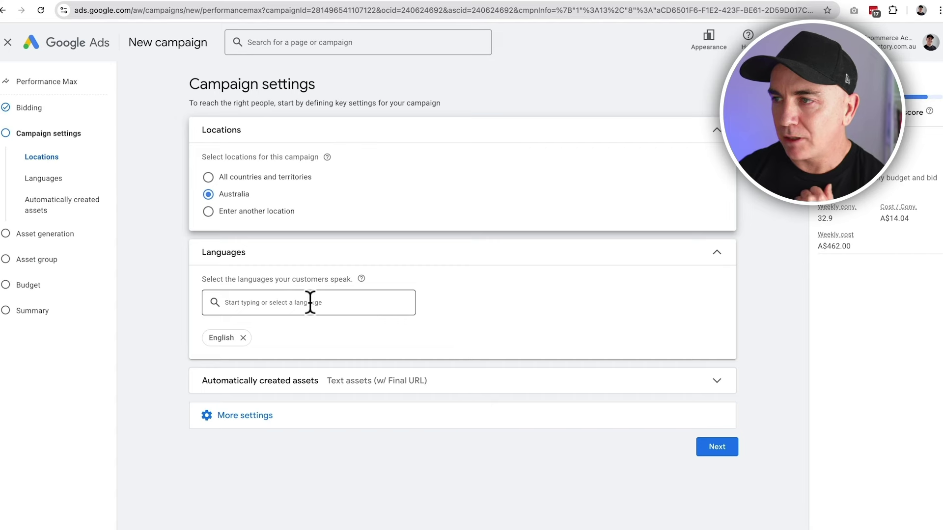
- Expand the automatically created assets settings and open the rule-based exclusions for the Final URL option
left_click(717, 381)
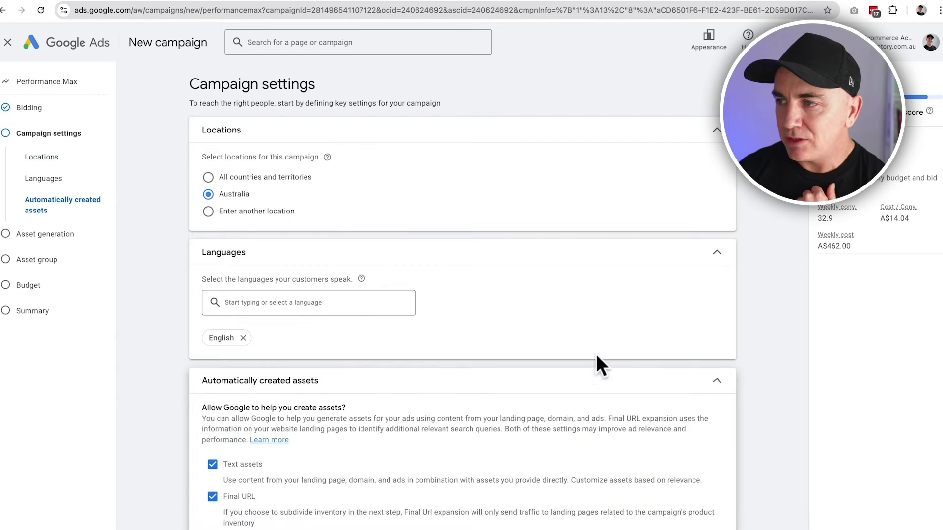
scroll(453, 355, "down", 2)
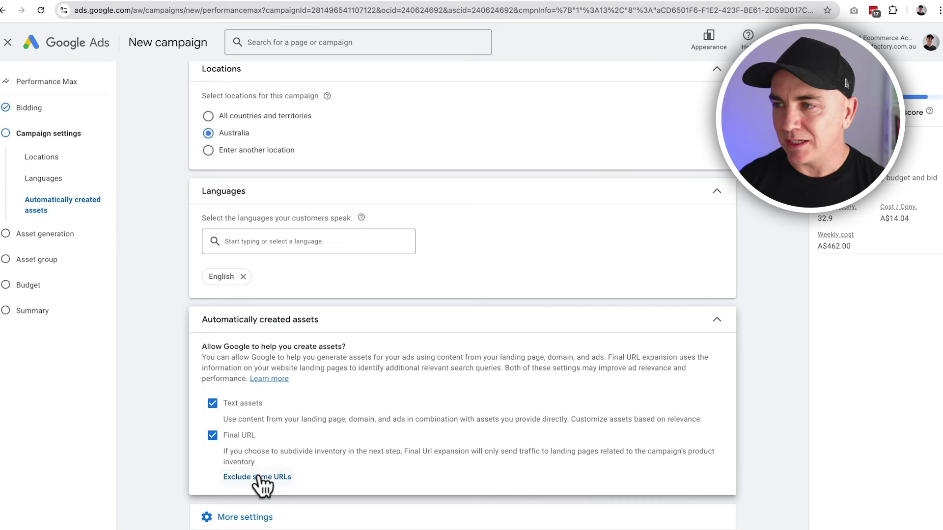
left_click(260, 476)
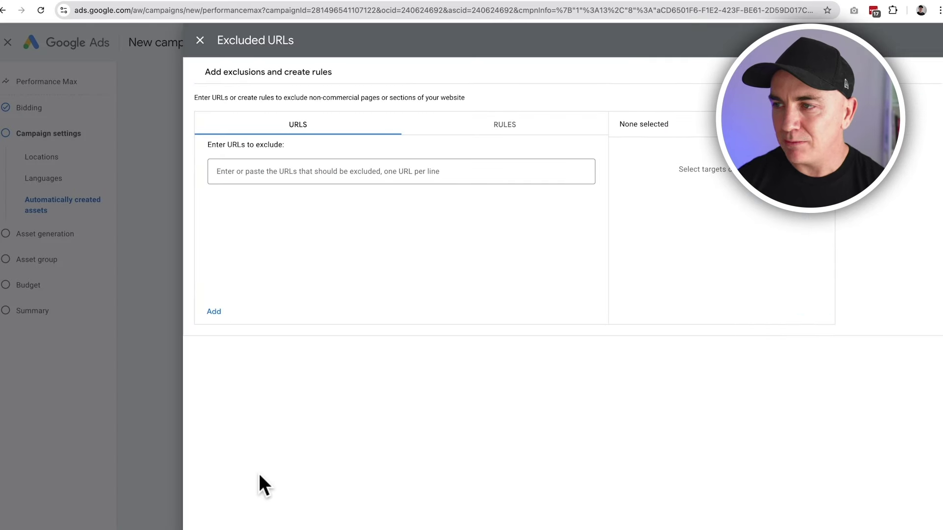
left_click(510, 129)
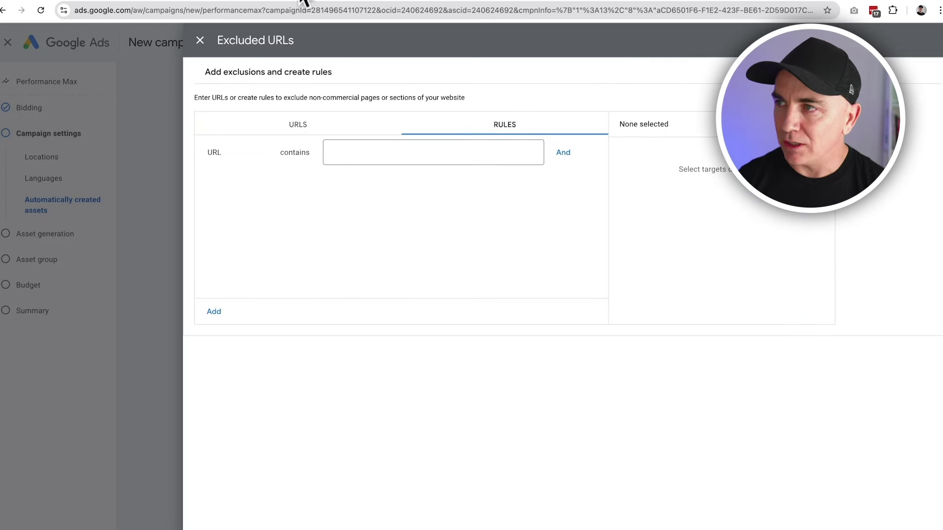
- Open fightgeardirect.com.au in a new tab and go to its Privacy Policy page
key("ctrl+t")
type("fight")
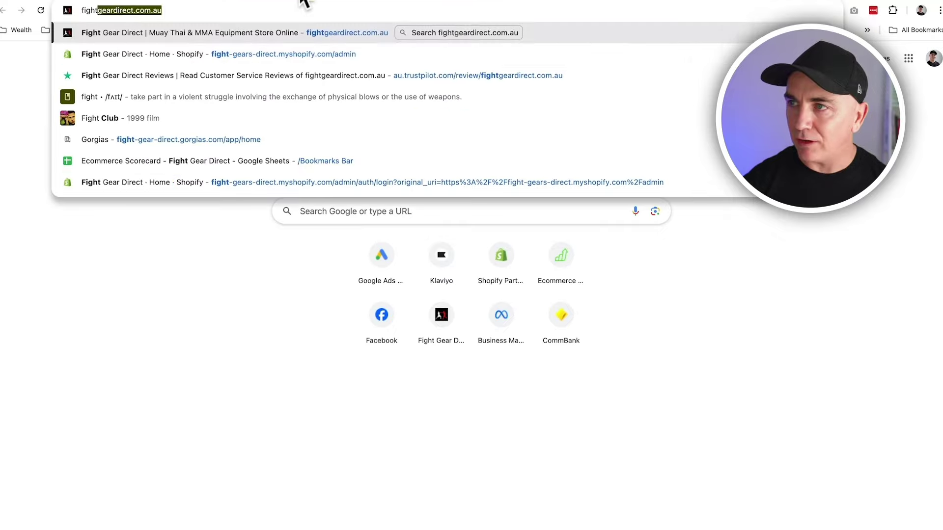
key("Down")
key("Up")
key("Return")
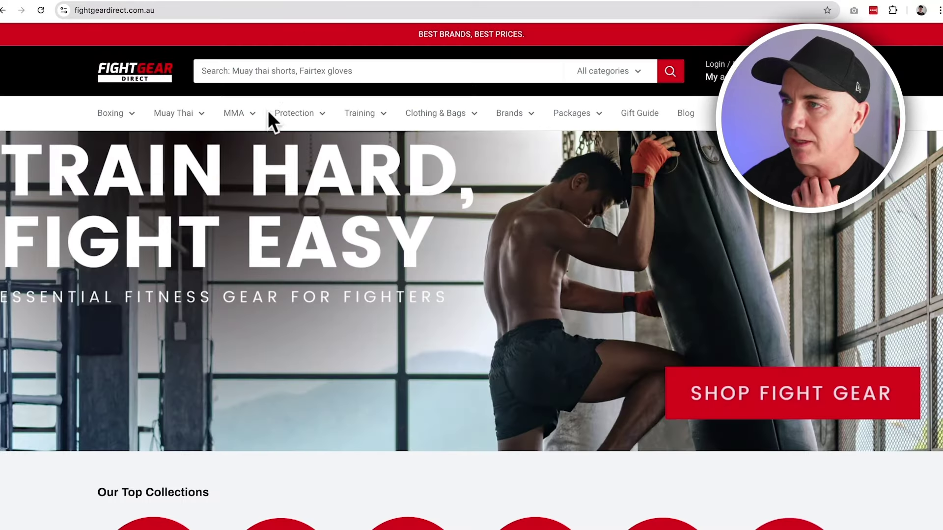
scroll(267, 112, "down", 20)
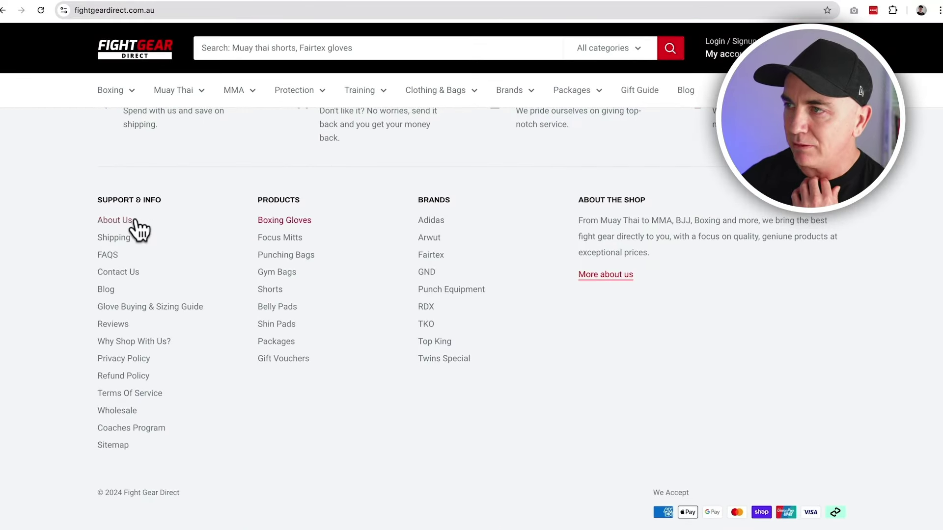
left_click(123, 359)
scroll(267, 344, "down", 3)
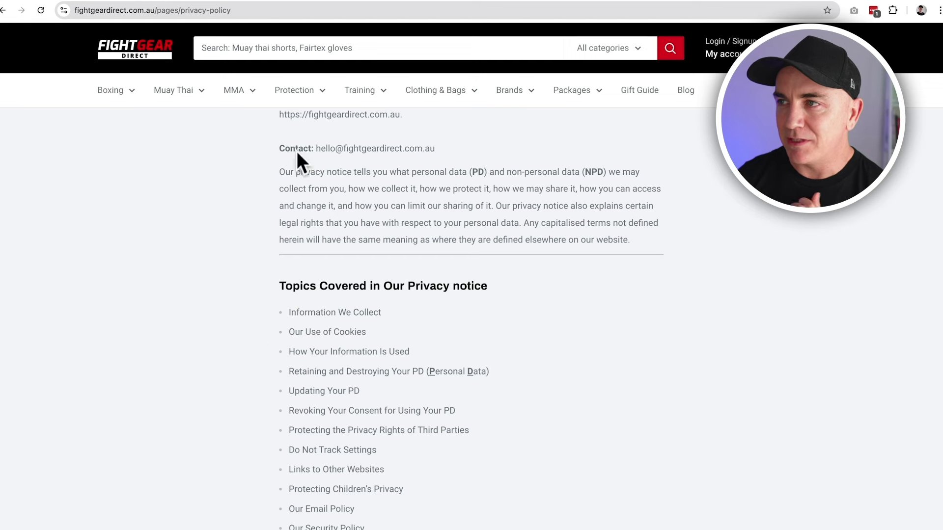
- Examine the domain, folder and page name parts of the Privacy Policy page's web address
left_click(236, 11)
left_click(206, 10)
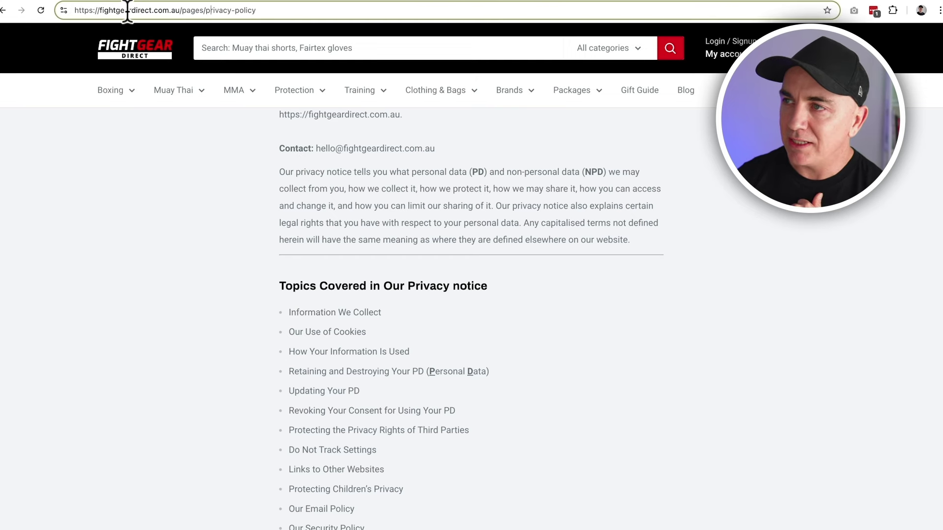
left_click_drag(100, 9, 154, 10)
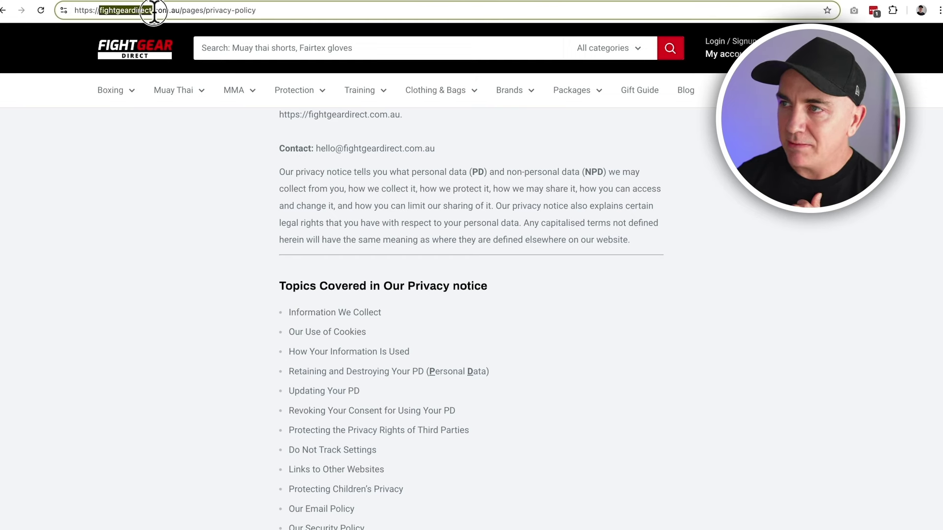
left_click(190, 10)
double_click(192, 10)
double_click(218, 9)
left_click(236, 10)
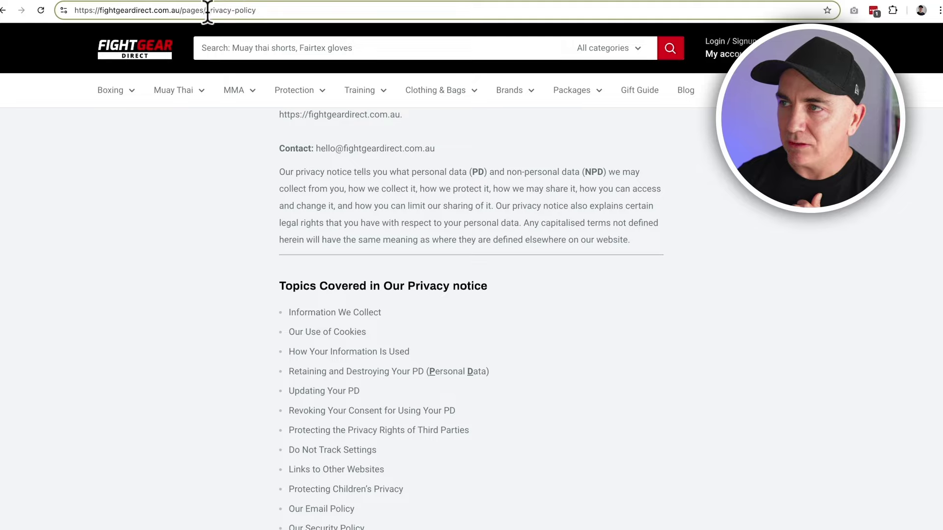
left_click_drag(207, 10, 256, 10)
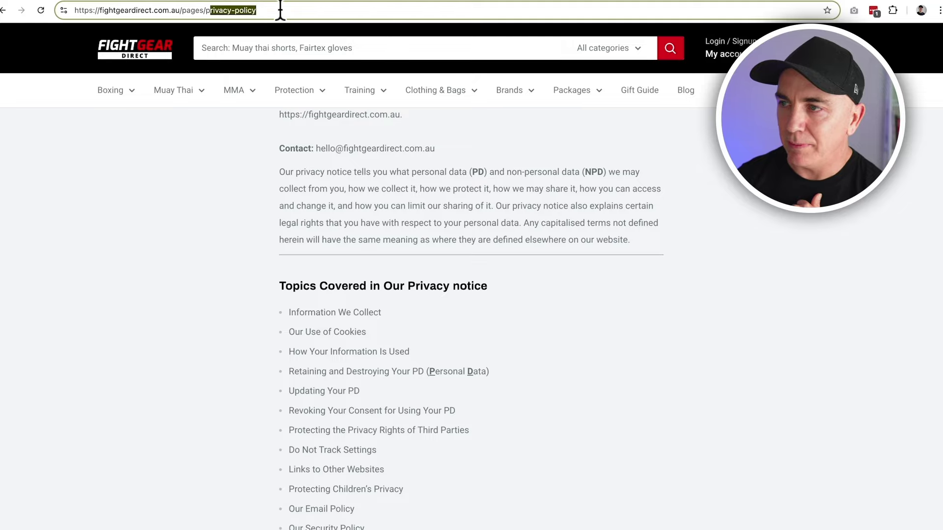
left_click(167, 180)
- Open the store's Refund Policy page and copy the word "pages" from its web address
scroll(189, 181, "down", 15)
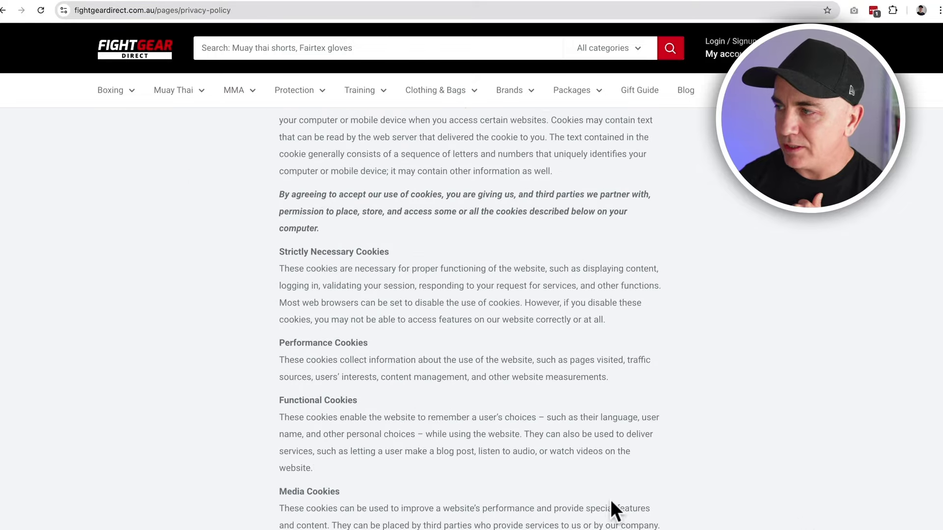
scroll(614, 510, "down", 15)
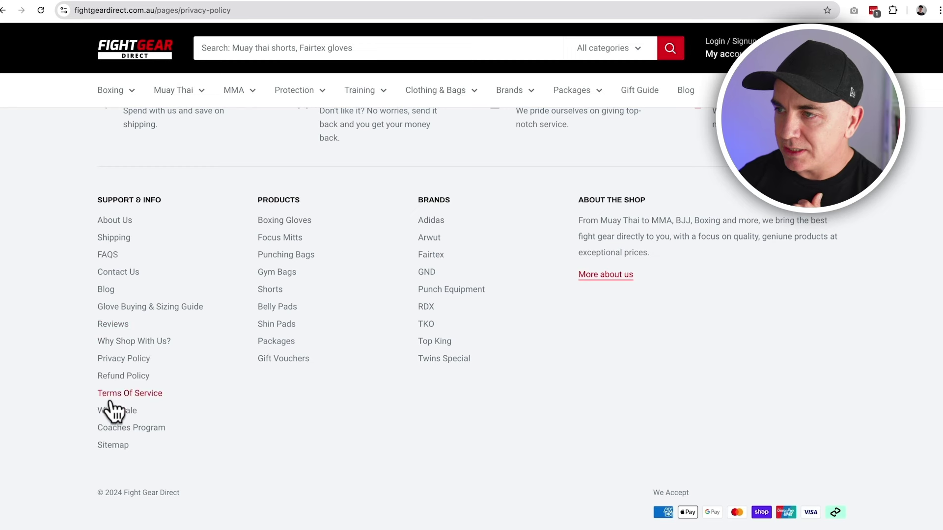
left_click(112, 376)
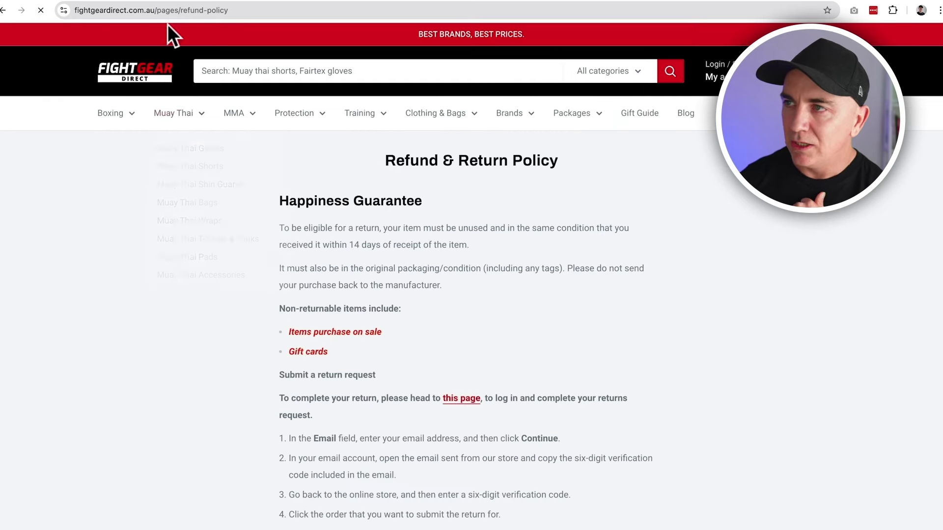
left_click(168, 10)
left_click(171, 10)
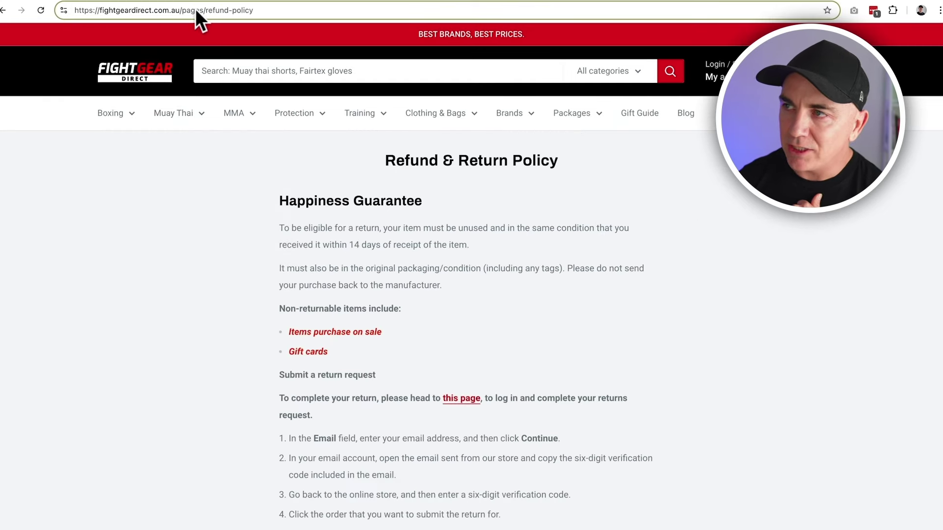
double_click(196, 10)
key("super+c")
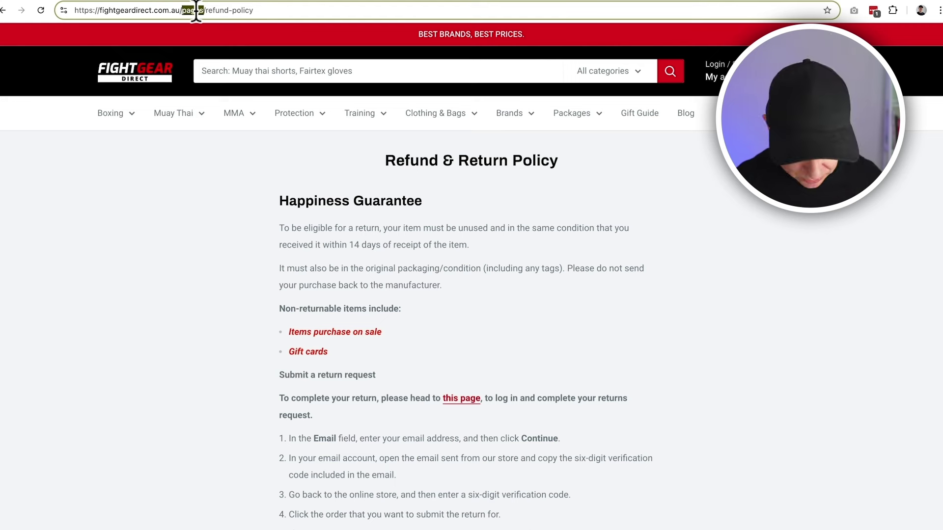
- Add an exclusion rule in the campaign for URLs that contain "pages"
left_click(129, 2)
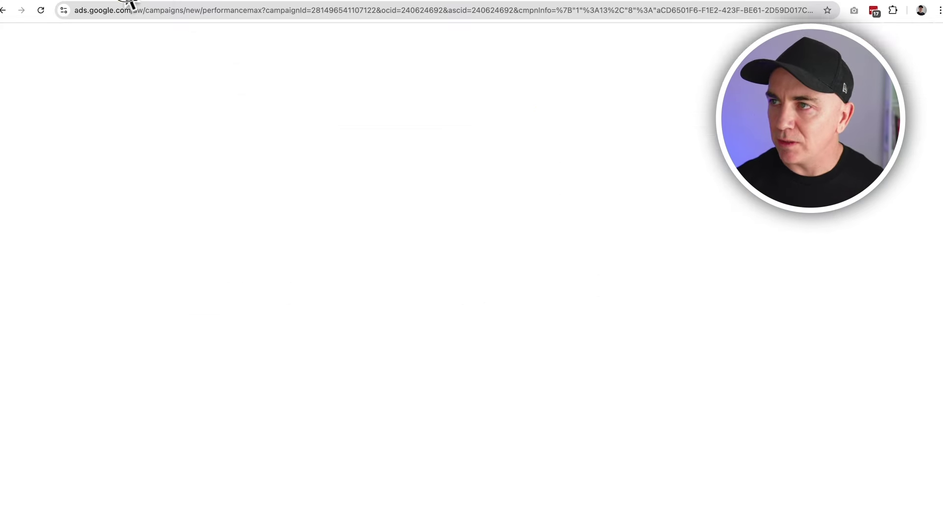
left_click(358, 153)
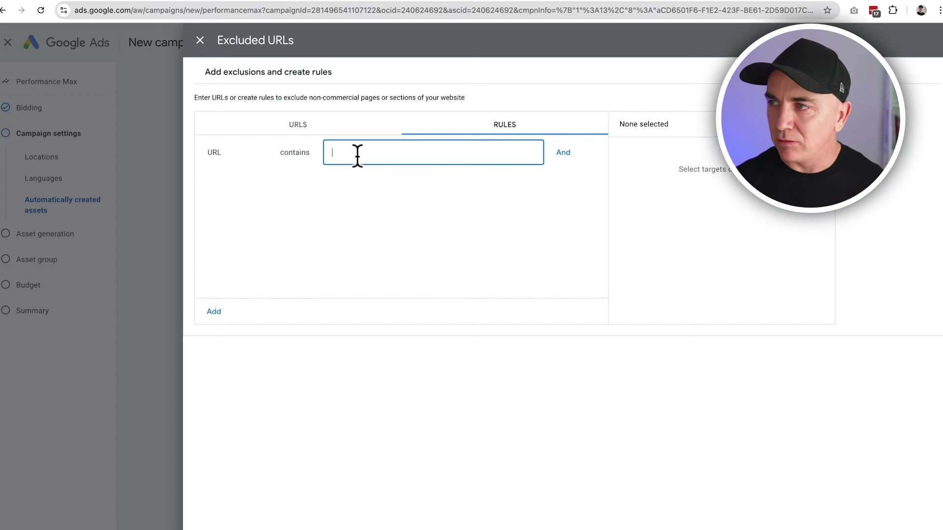
key("super+v")
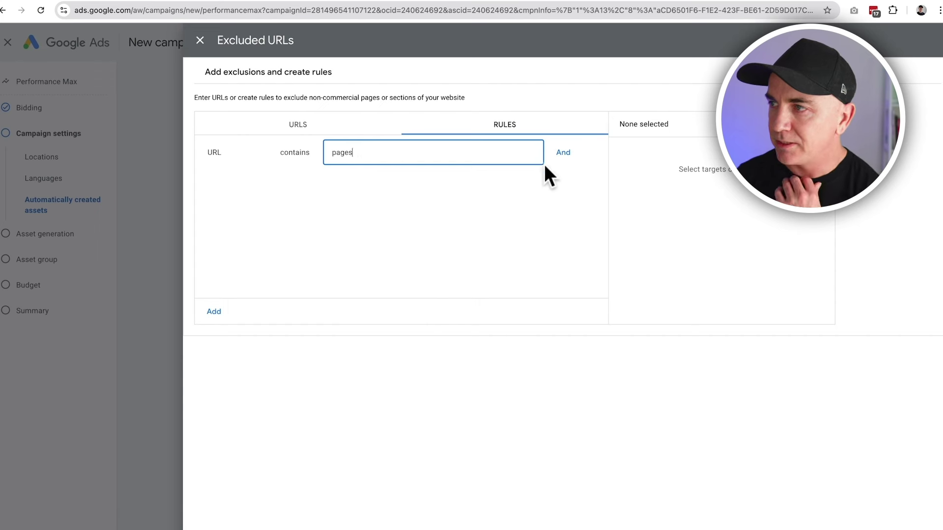
left_click(215, 313)
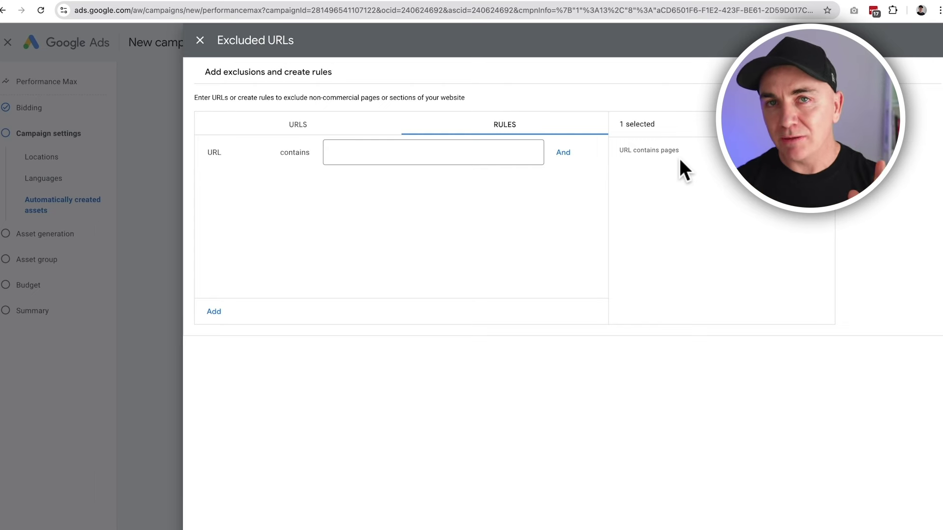
- Inspect the web addresses of the store's Boxing Gloves collection and Fairtex Boxing Gloves (BGV1) product, and view the cart
left_click(358, 3)
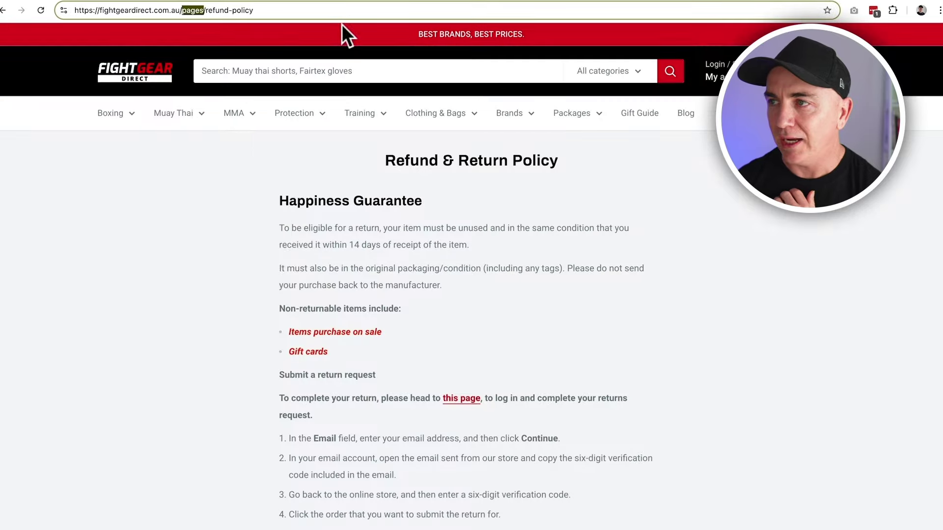
left_click(272, 151)
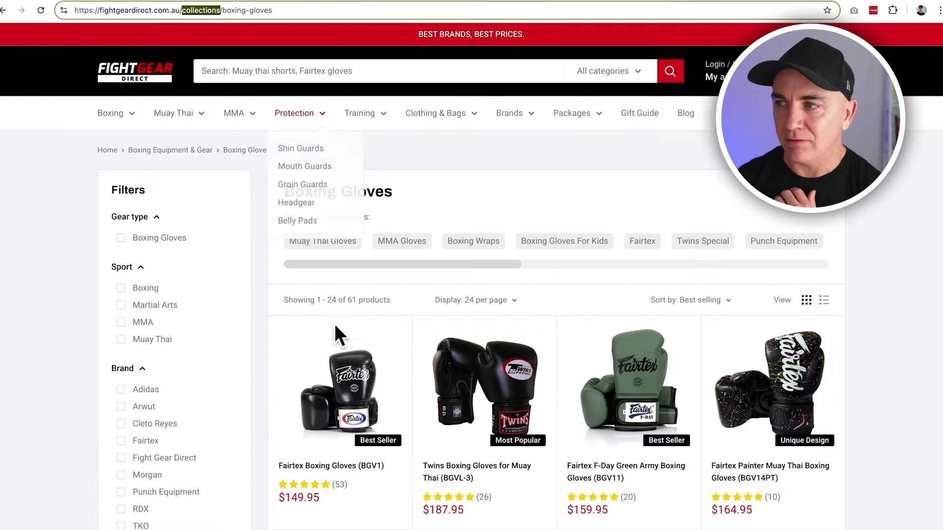
left_click(358, 358)
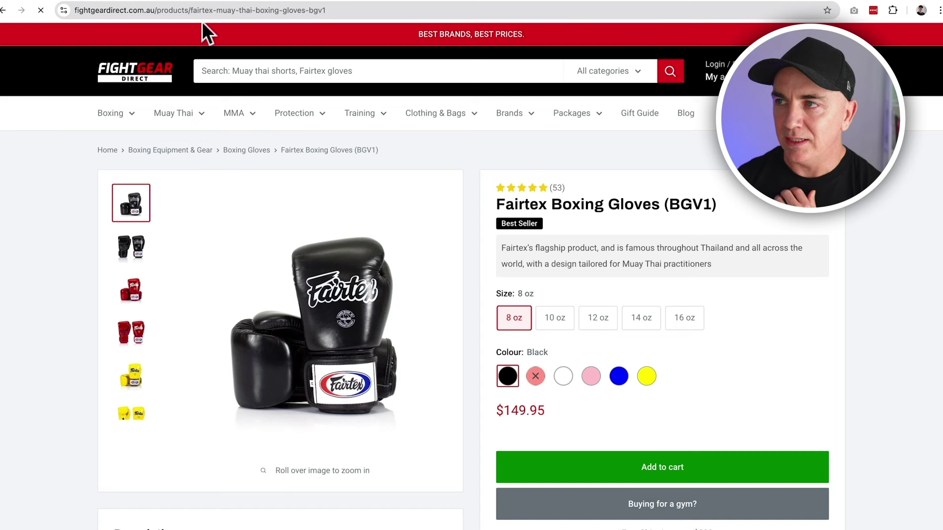
left_click(161, 10)
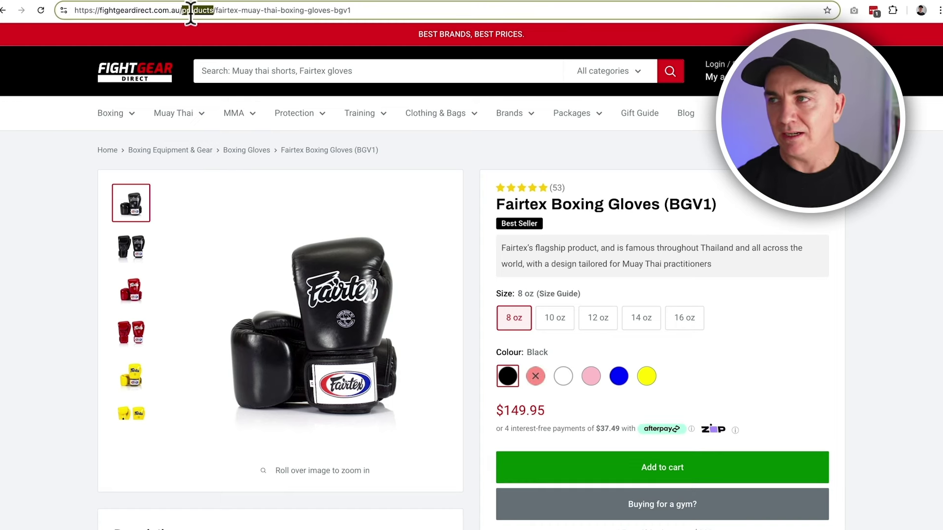
left_click(835, 71)
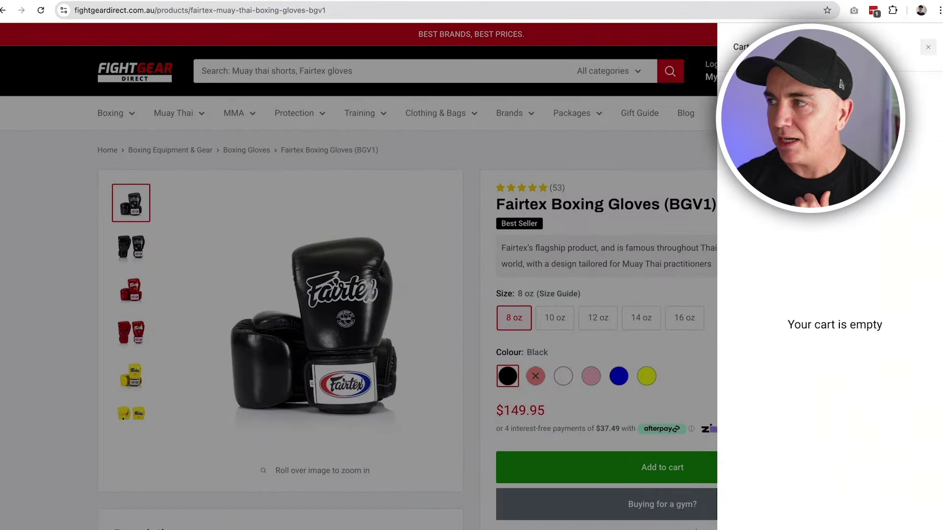
- Return to the Google Ads campaign setup and close the Excluded URLs settings
left_click(109, 4)
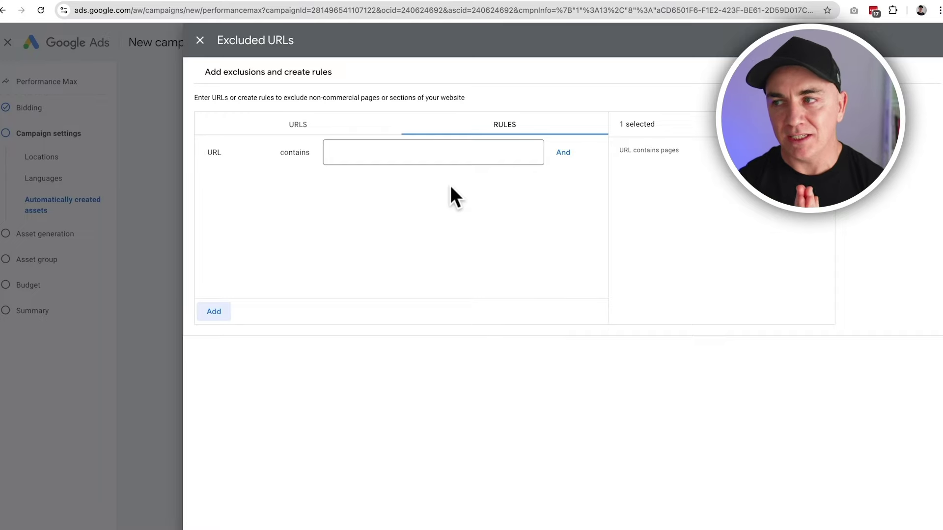
key("Escape")
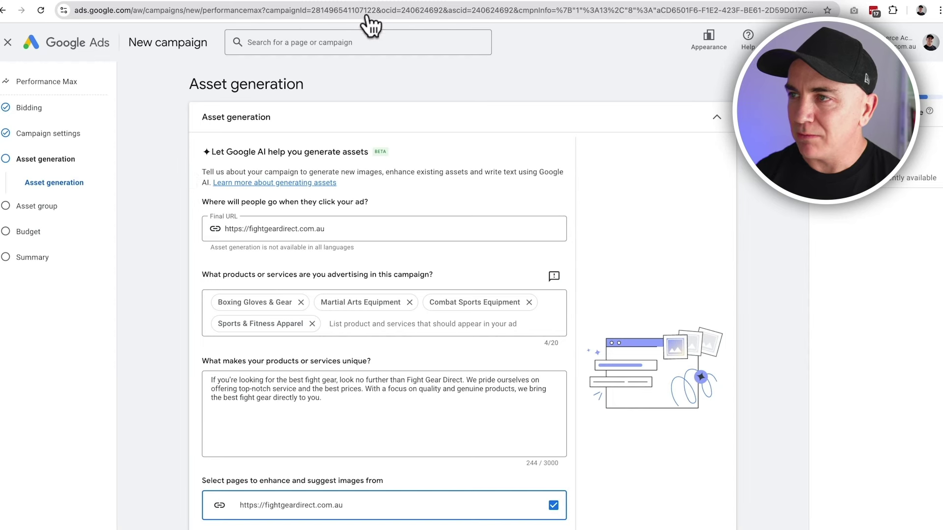
left_click(369, 1)
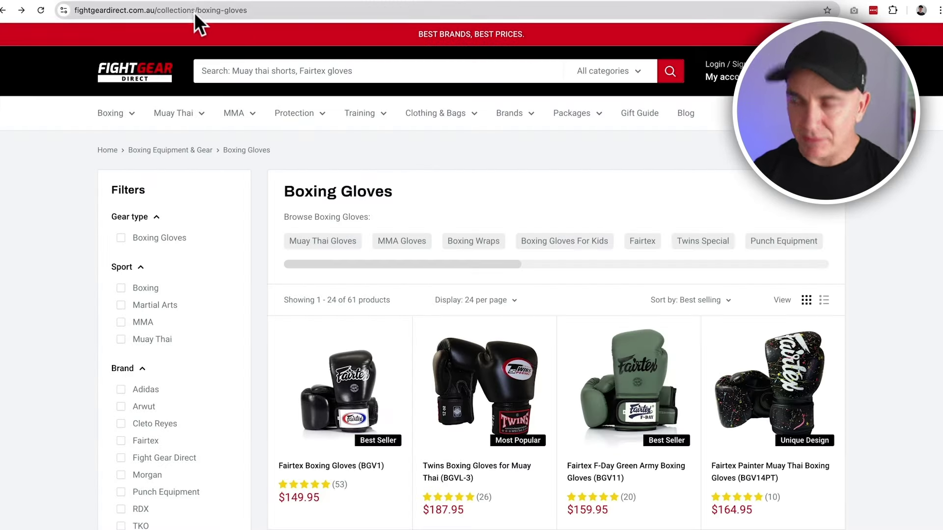
left_click(195, 11)
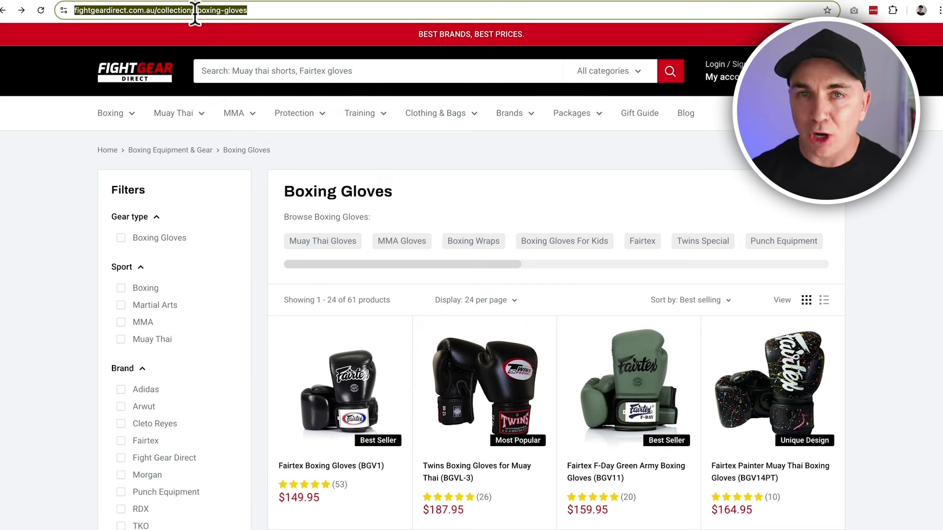
left_click(150, 1)
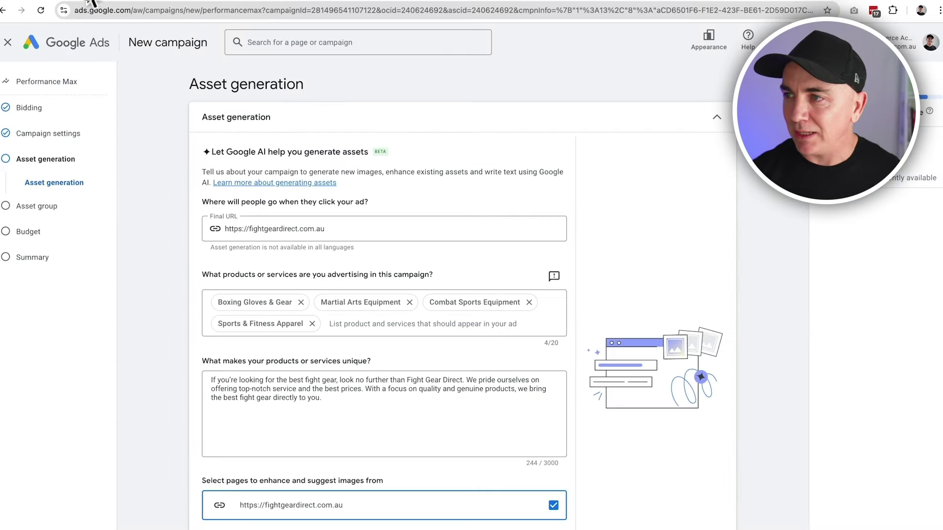
left_click(383, 227)
key("super+a")
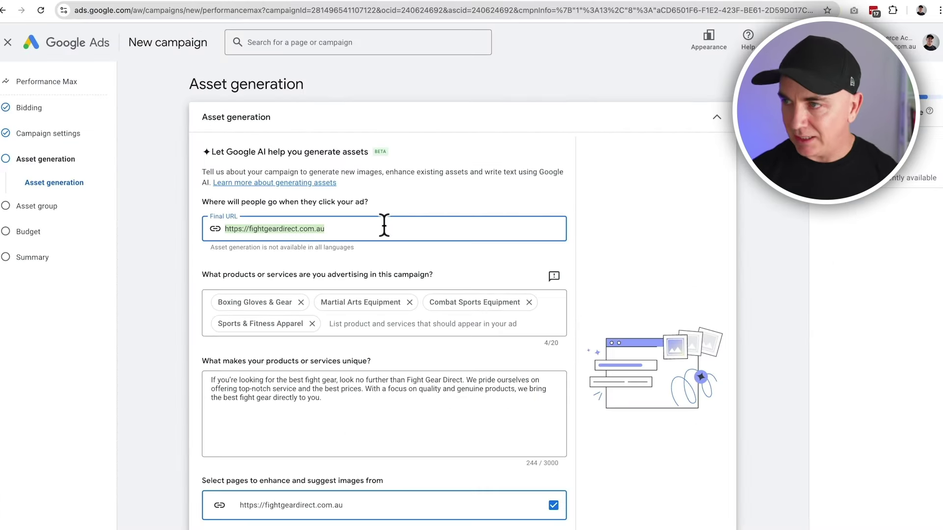
type("https://fightgeardirect.com.au/collections/boxing-gloves")
left_click(556, 252)
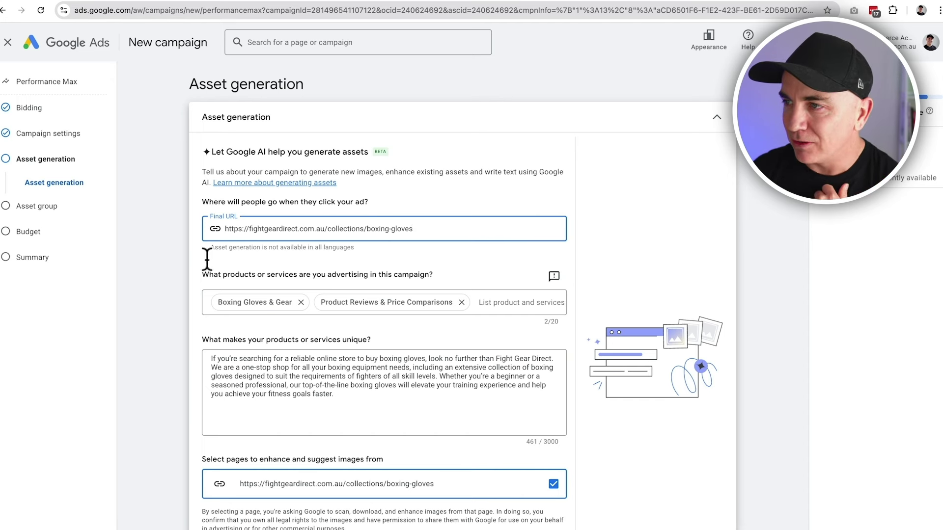
- Remove "Product Reviews & Price Comparisons" from the products or services advertised in this campaign
left_click_drag(202, 274, 437, 281)
left_click(468, 280)
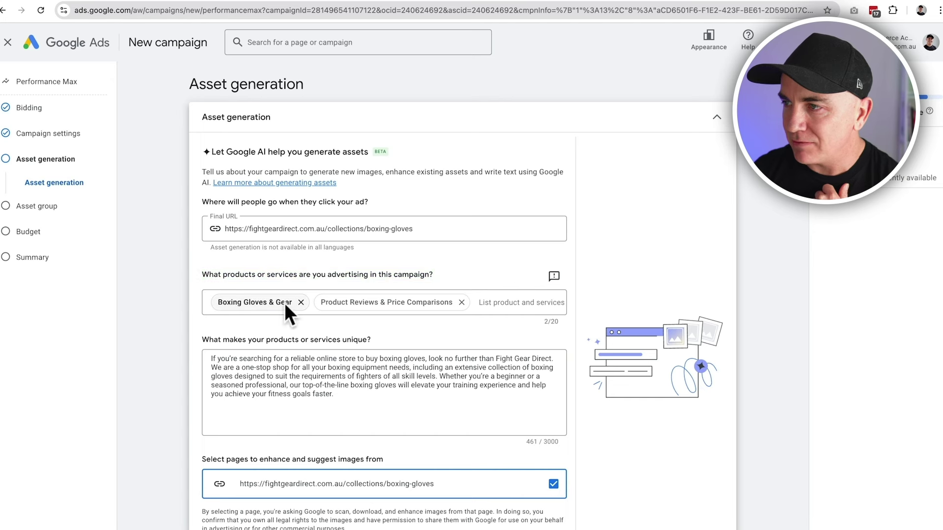
left_click(461, 302)
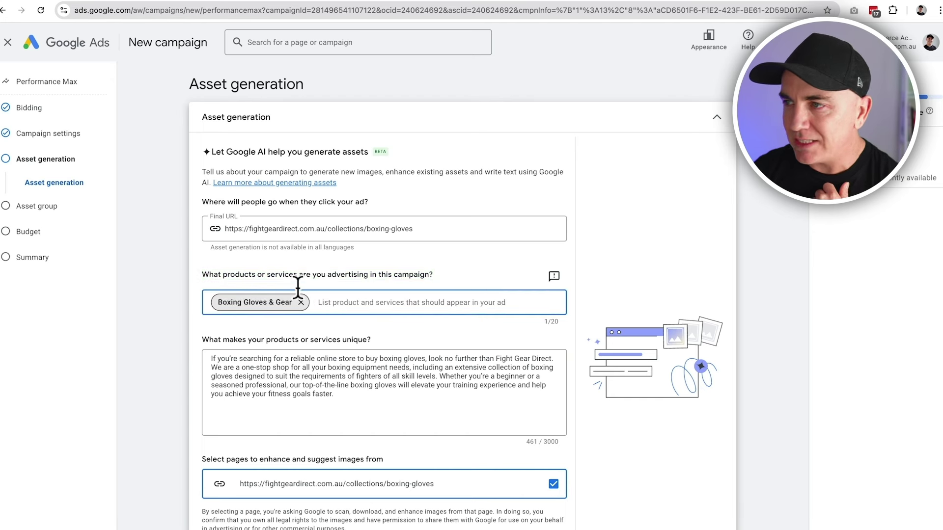
- Add "boxing gloves" and "mens boxing gloves" to the products or services advertised in this campaign
left_click_drag(204, 273, 392, 275)
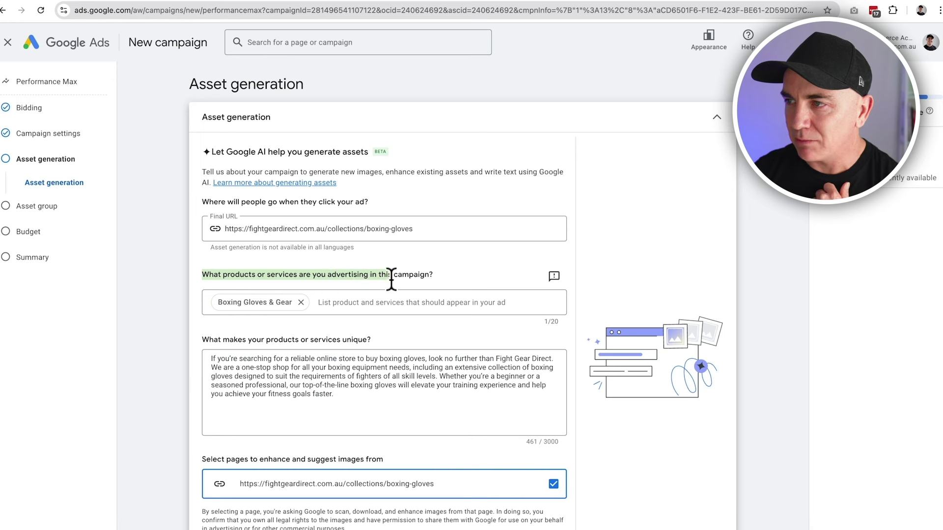
left_click(341, 302)
type("bo")
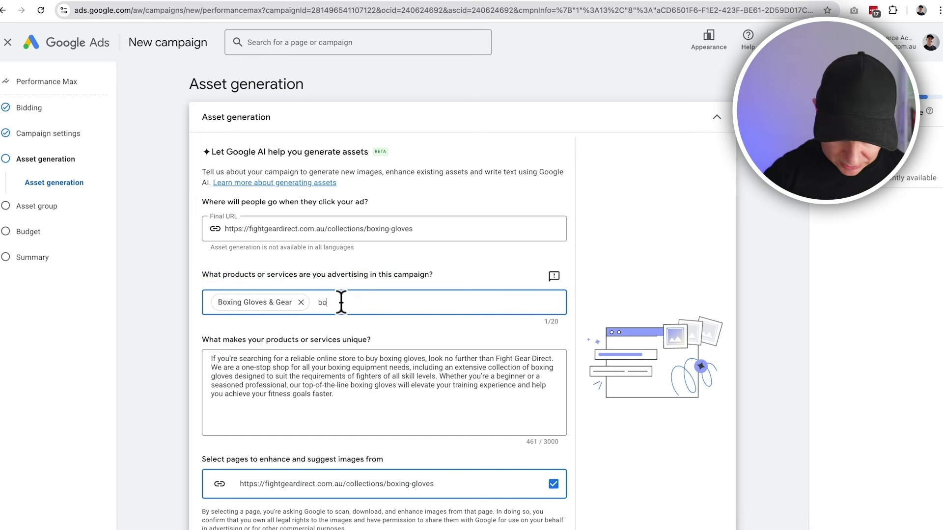
type("xing gloves")
key("Return")
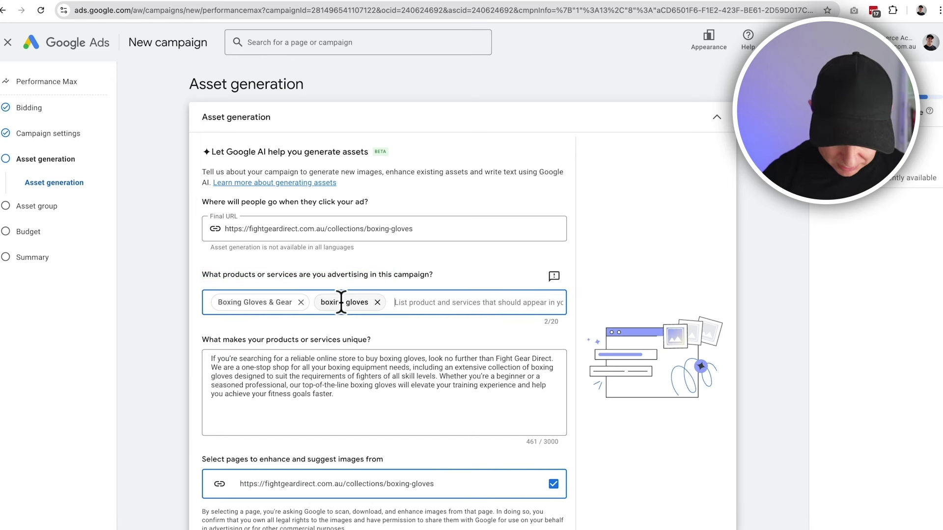
type("mens boxing")
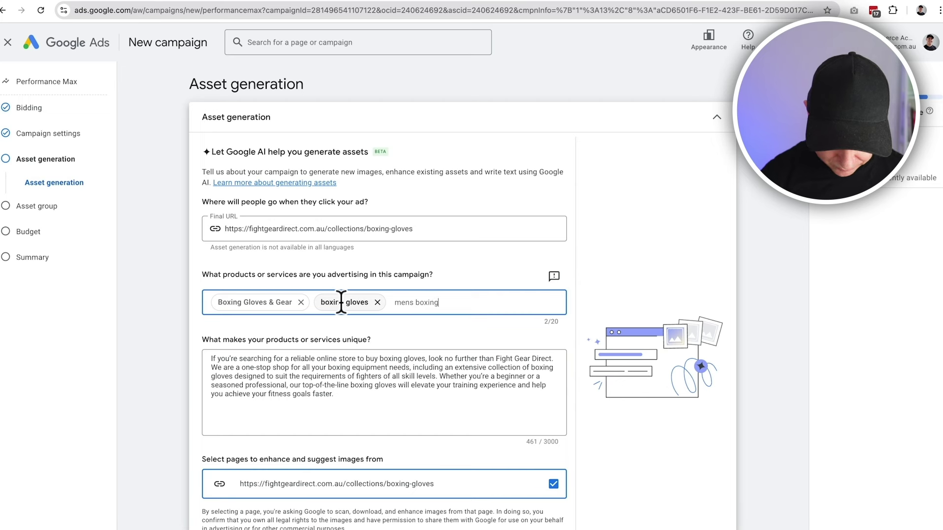
type(" gloves")
key("Return")
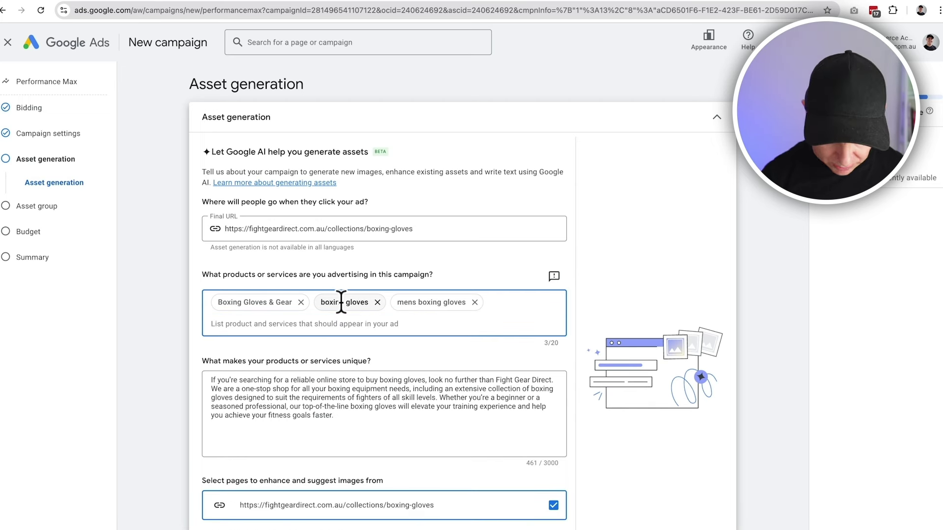
- Add "kids boxing gloves" and "womens boxing gloves" to the advertised products or services
type("kids boxing gloves")
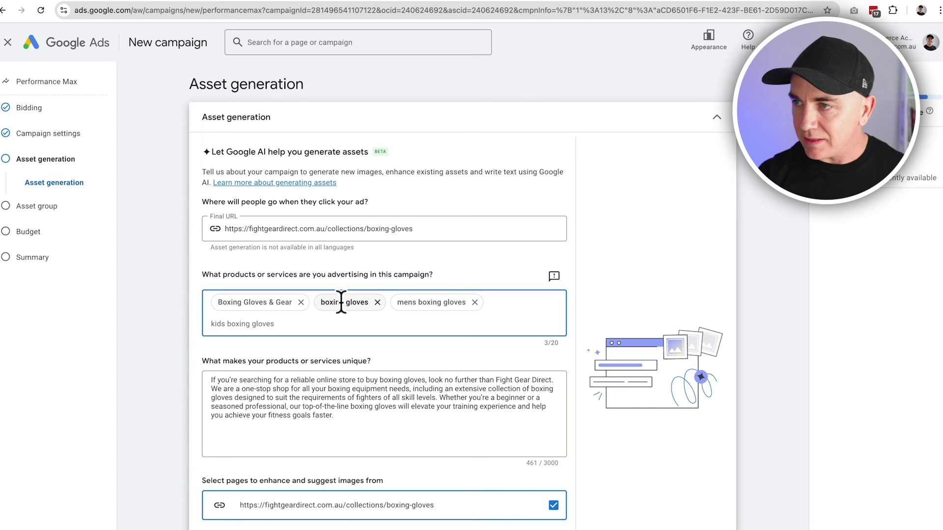
key("Return")
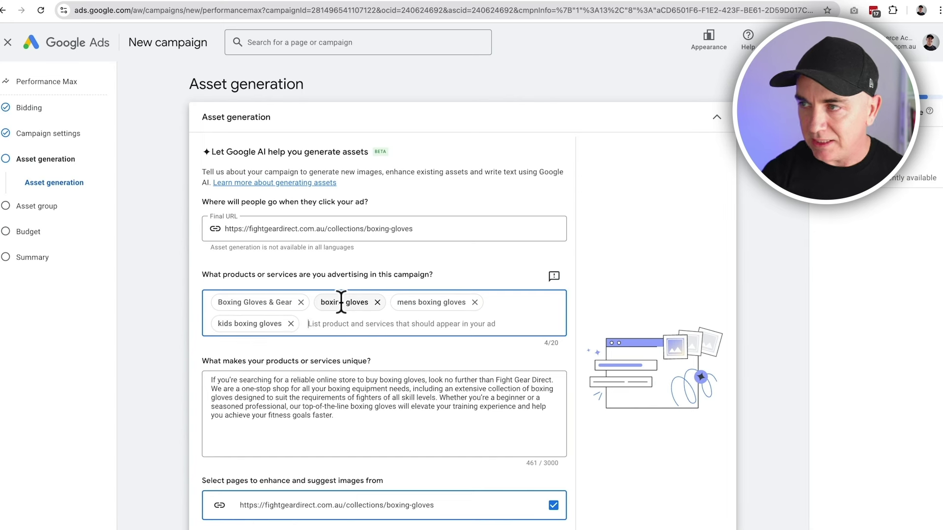
type("womens")
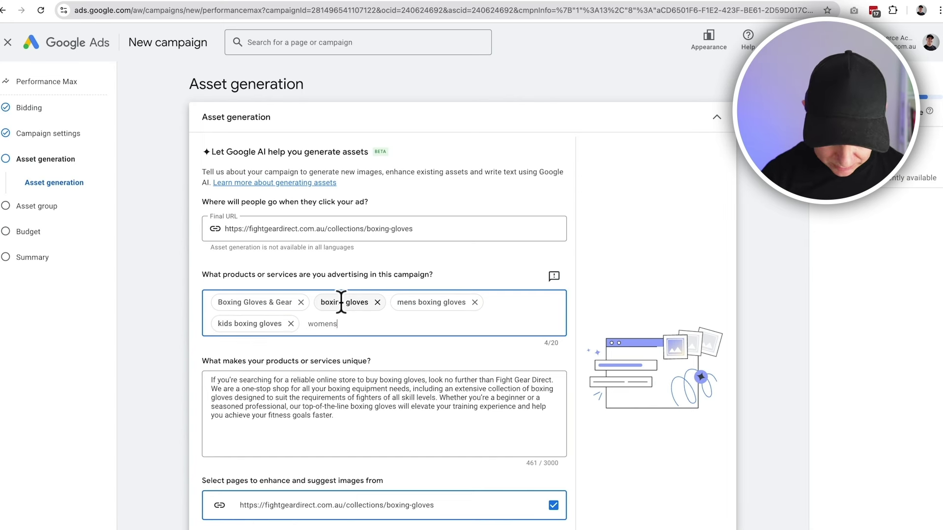
type(" boxing gloves")
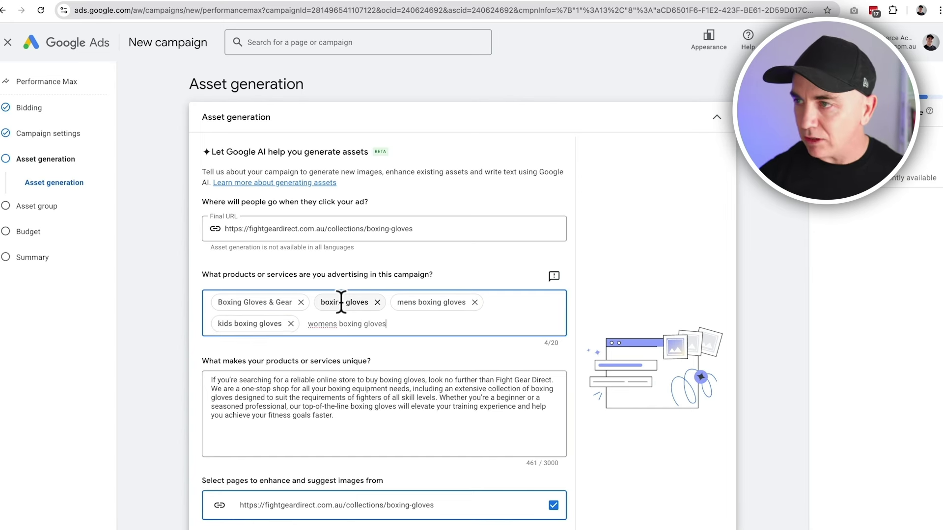
key("Return")
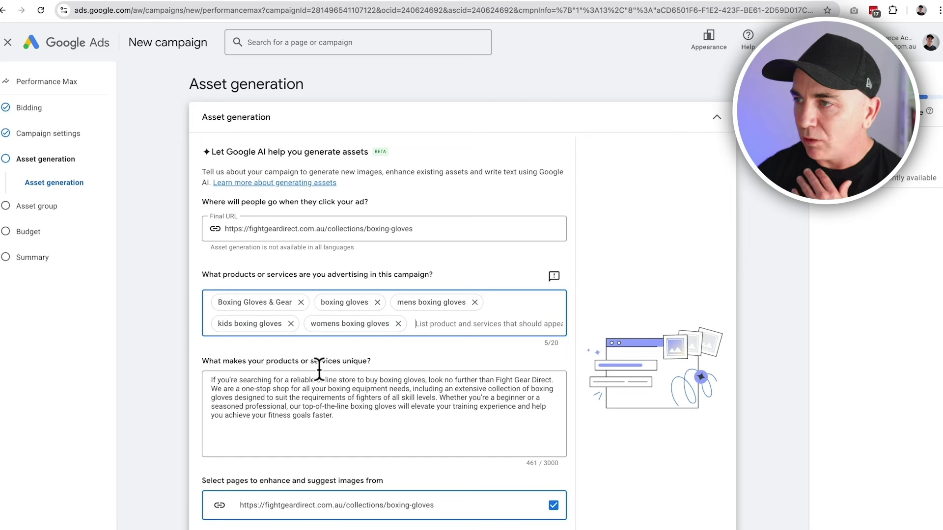
- Review the text on what makes the products unique and continue to the asset group setup
scroll(320, 357, "down", 2)
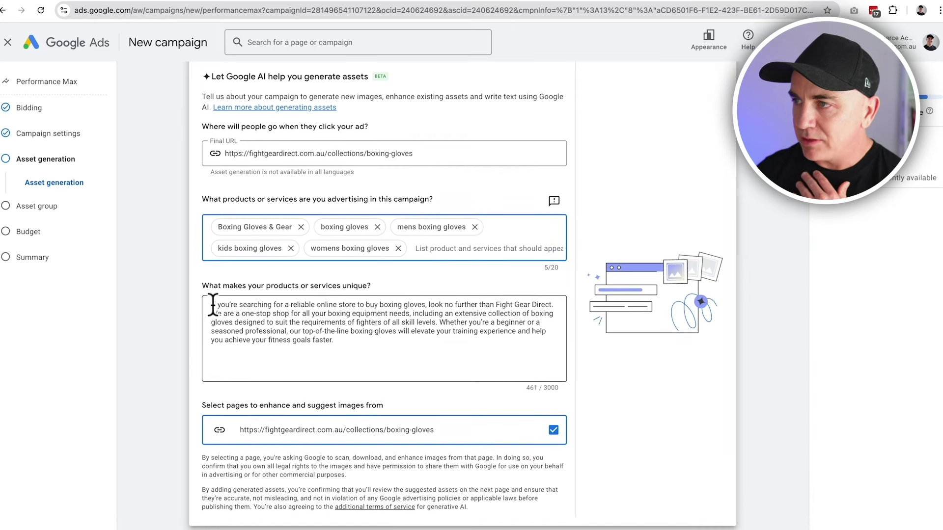
left_click_drag(211, 305, 339, 305)
left_click(343, 305)
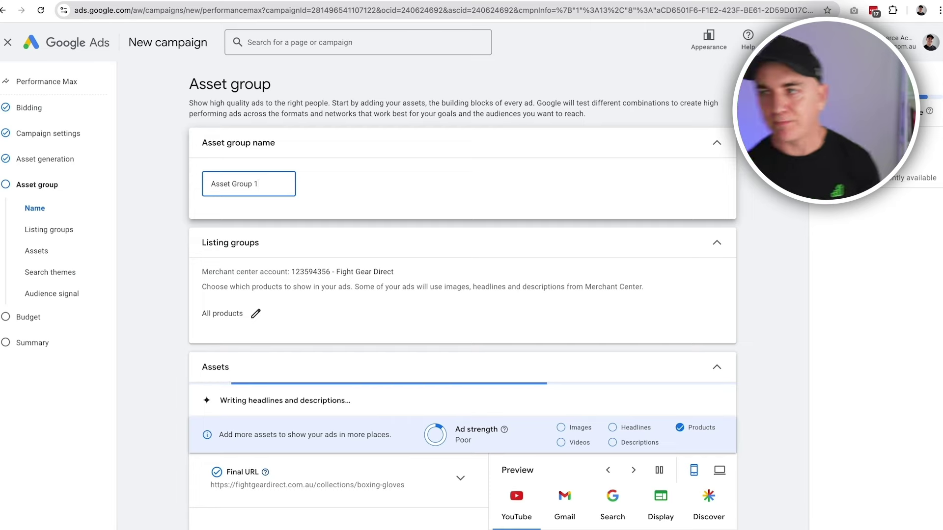
- Name the asset group "Mens Boxing Gloves"
scroll(329, 396, "down", 10)
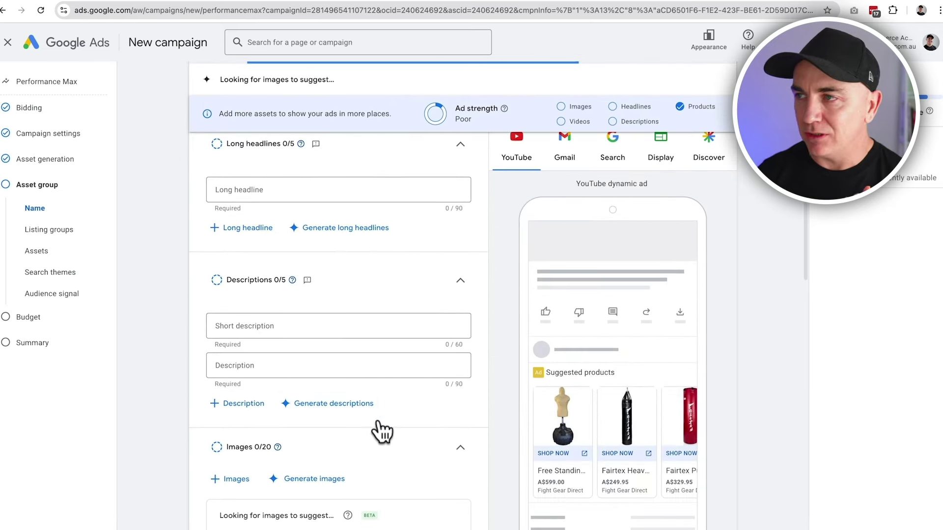
scroll(379, 428, "up", 10)
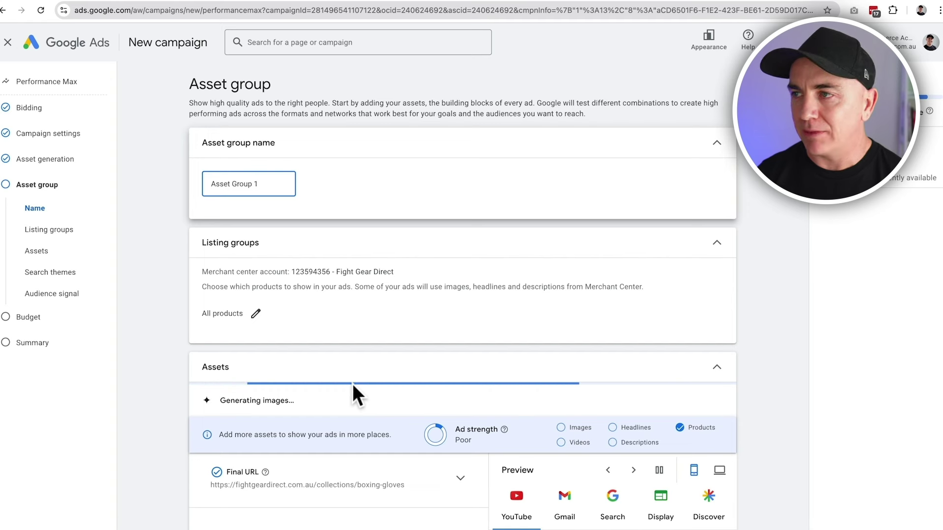
triple_click(274, 184)
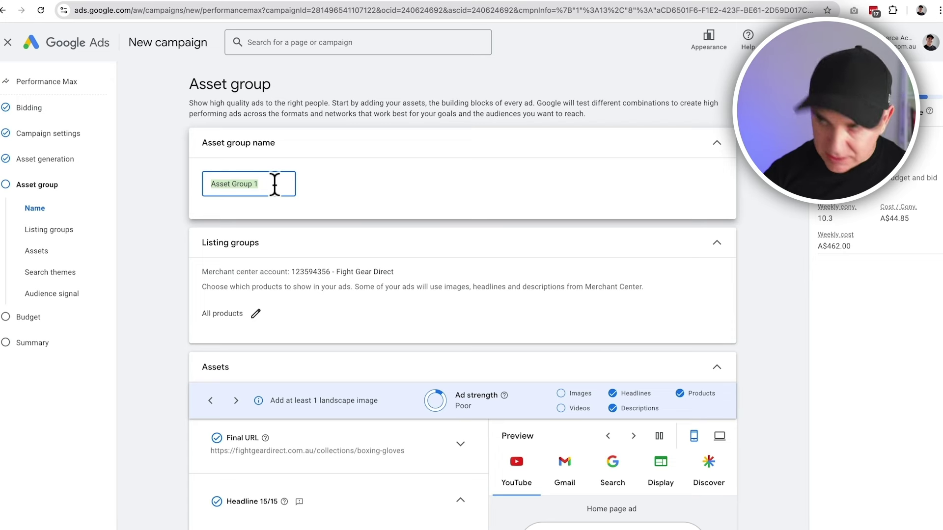
type("Mens Box")
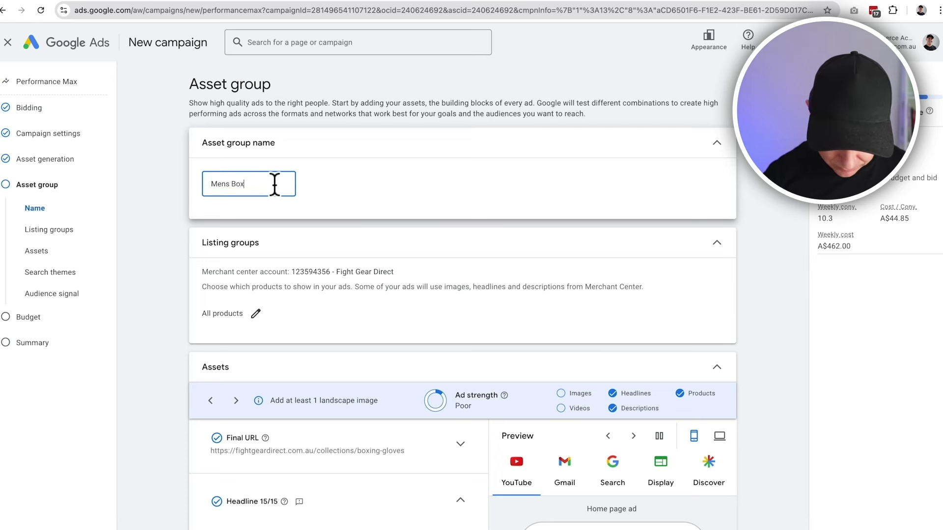
type("ing Gloves")
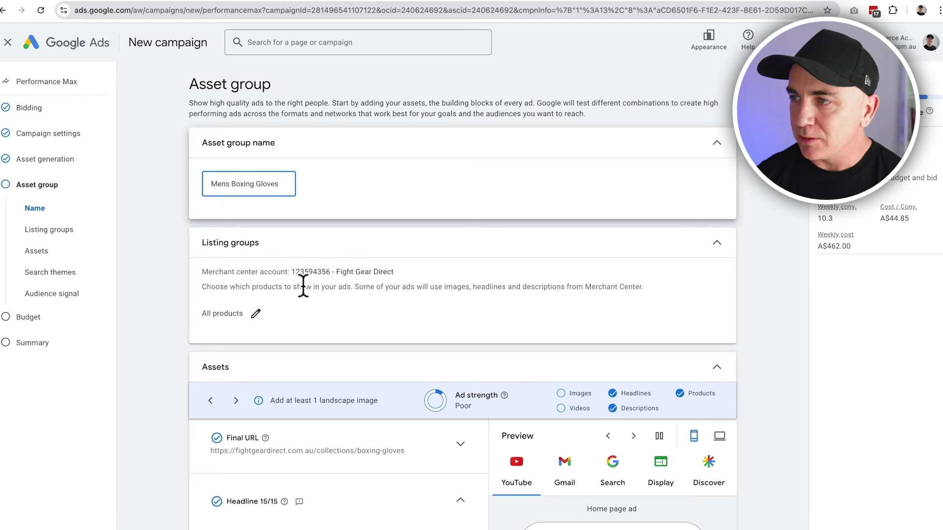
- Limit the asset group's listing groups to a selection of products with the product type "boxing gloves" and save
scroll(275, 288, "down", 1)
left_click(256, 280)
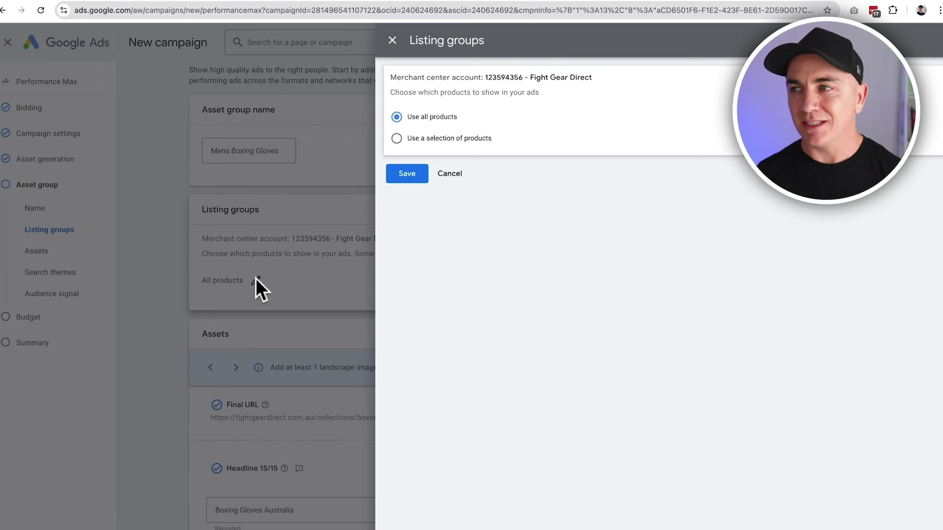
left_click(425, 141)
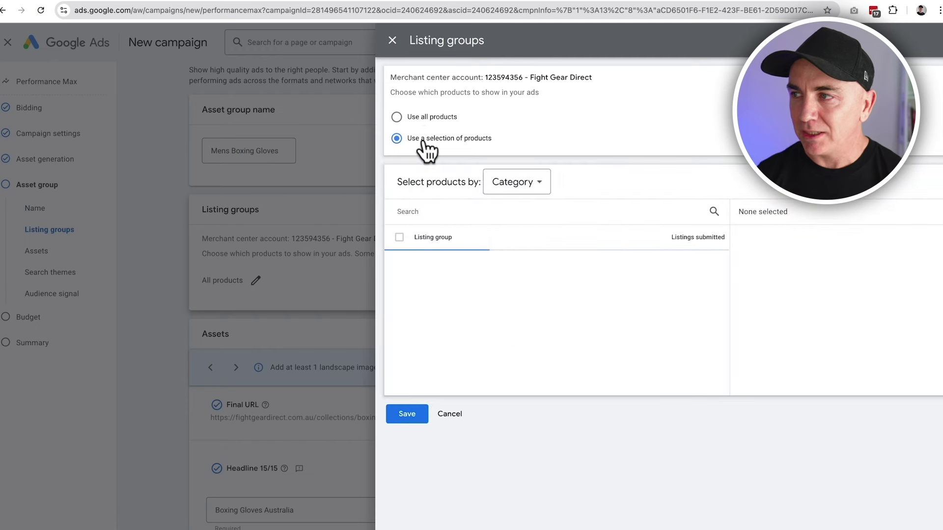
left_click(540, 187)
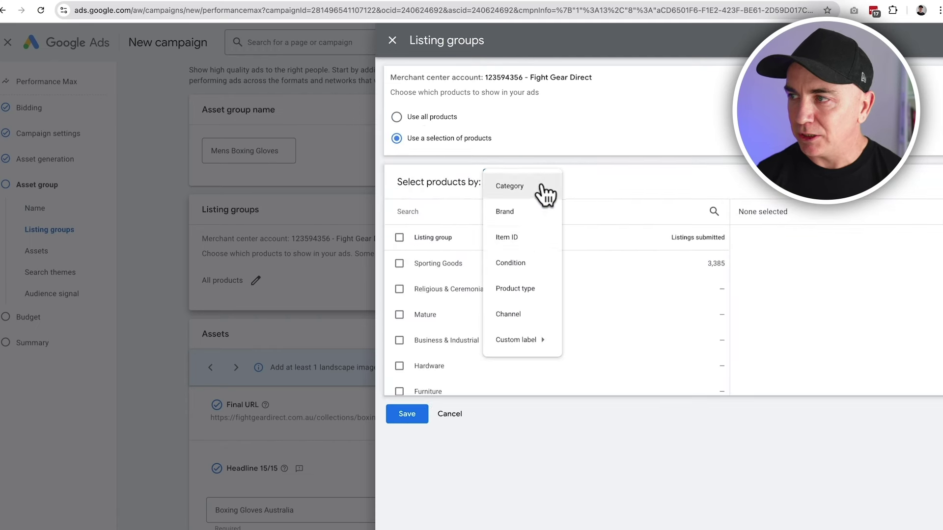
left_click(520, 287)
scroll(485, 309, "down", 2)
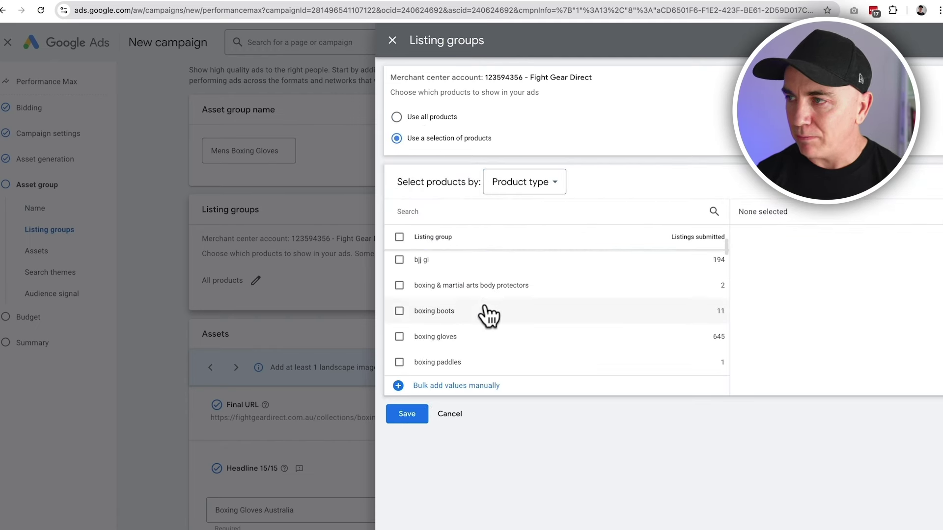
scroll(485, 316, "down", 1)
left_click(399, 331)
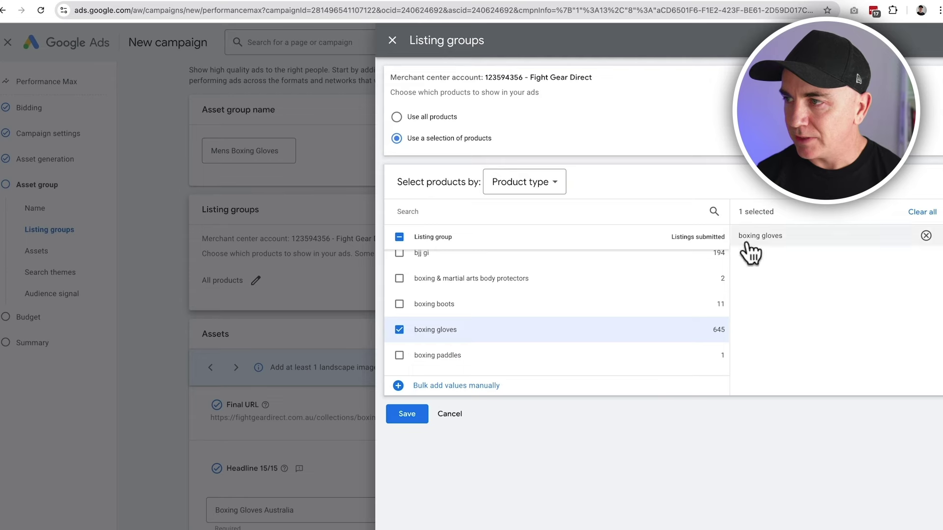
left_click(407, 417)
- Clear the "MMA Gloves" and "Boxing Pads" headlines from the asset group
scroll(407, 427, "down", 6)
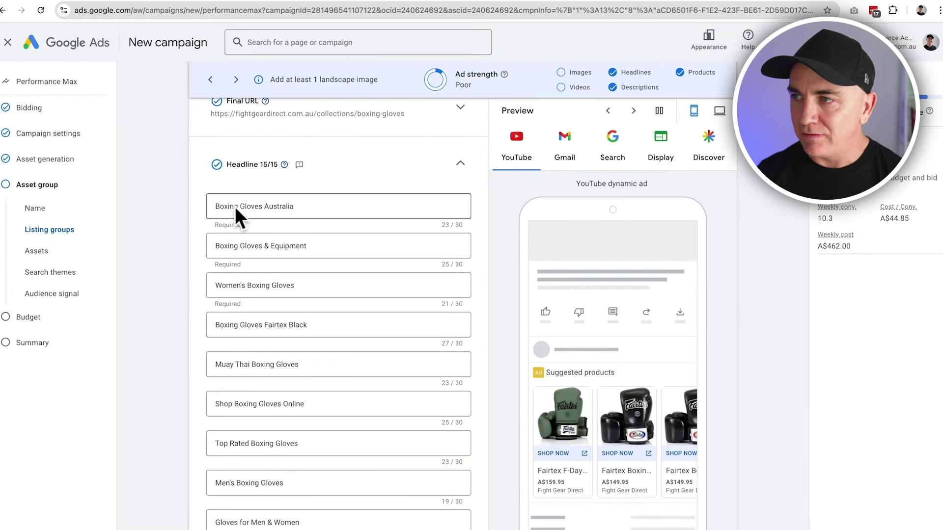
scroll(338, 250, "down", 2)
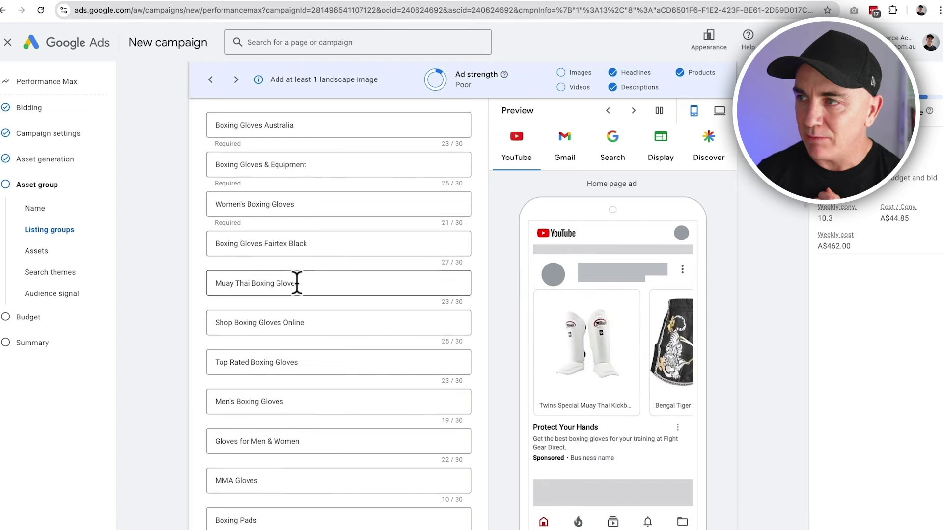
scroll(295, 281, "up", 1)
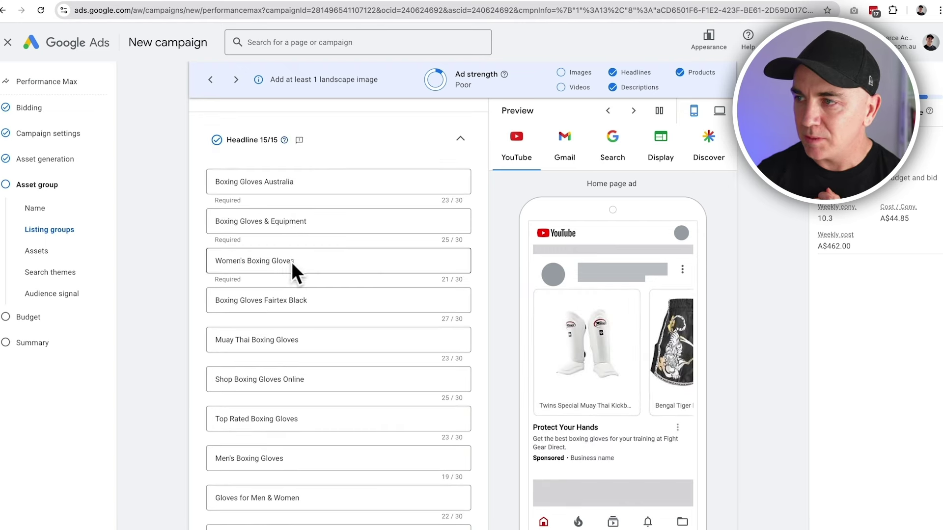
scroll(308, 269, "down", 3)
scroll(308, 269, "down", 1)
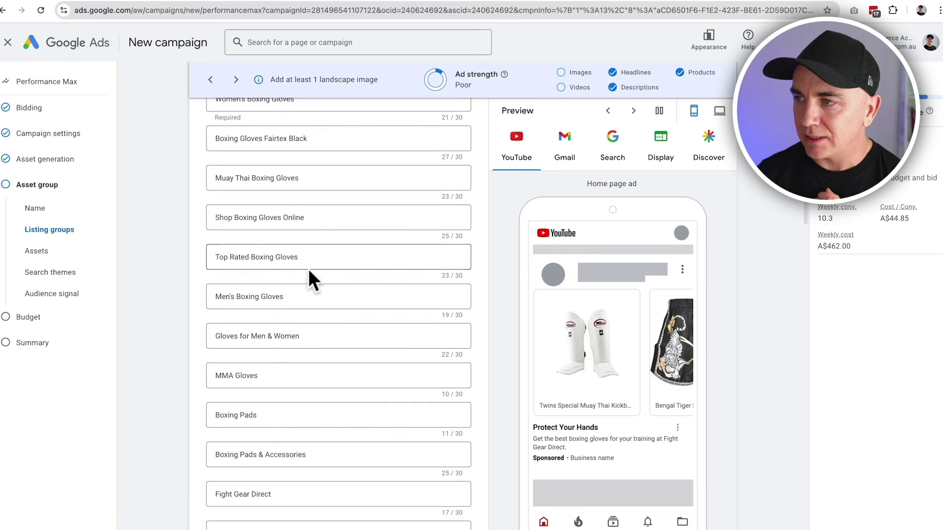
left_click_drag(269, 377, 177, 370)
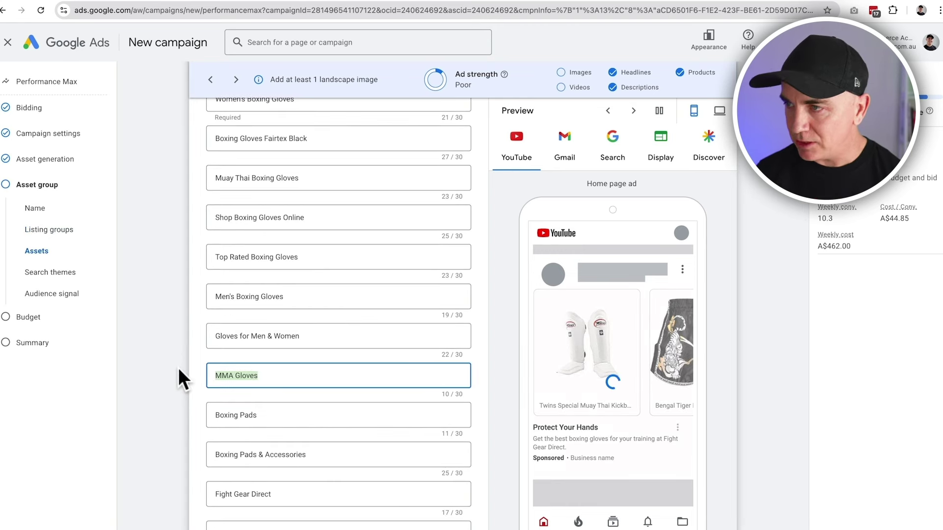
key("BackSpace")
left_click(275, 415)
left_click_drag(275, 415, 178, 418)
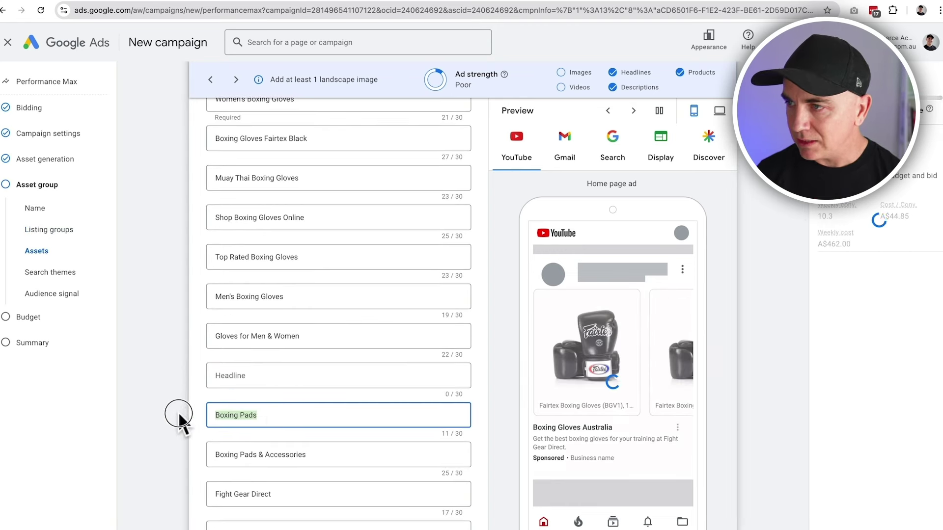
key("BackSpace")
- Clear the headlines "Boxing Pads & Accessories", "Fight Gear Direct", "Get The Best Value" and "Protect Your Hands"
scroll(177, 388, "down", 2)
left_click_drag(337, 344, 190, 341)
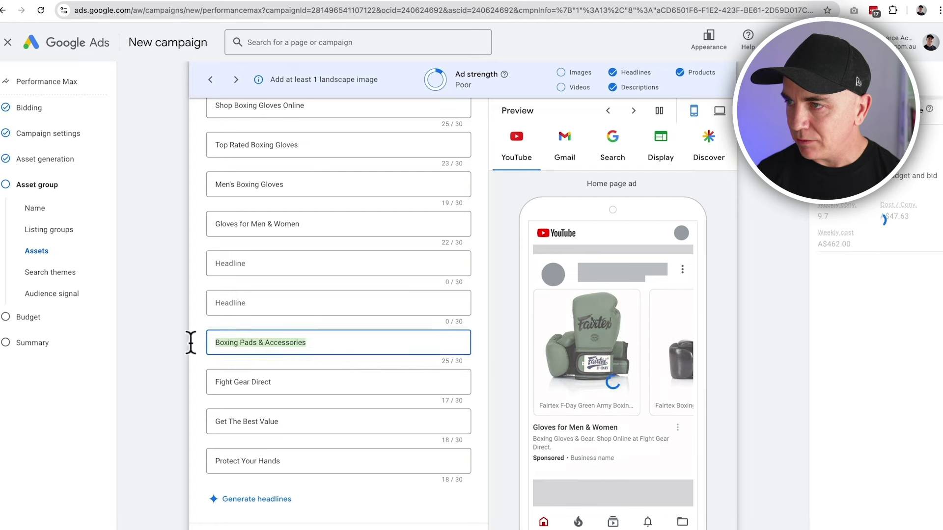
key("BackSpace")
left_click_drag(274, 389, 189, 382)
key("BackSpace")
left_click_drag(295, 423, 154, 432)
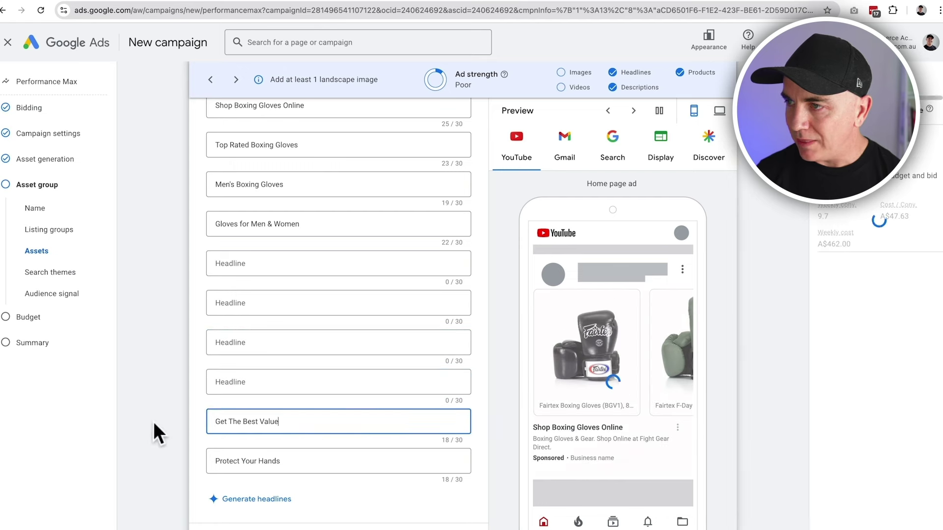
key("BackSpace")
left_click_drag(290, 458, 200, 462)
key("BackSpace")
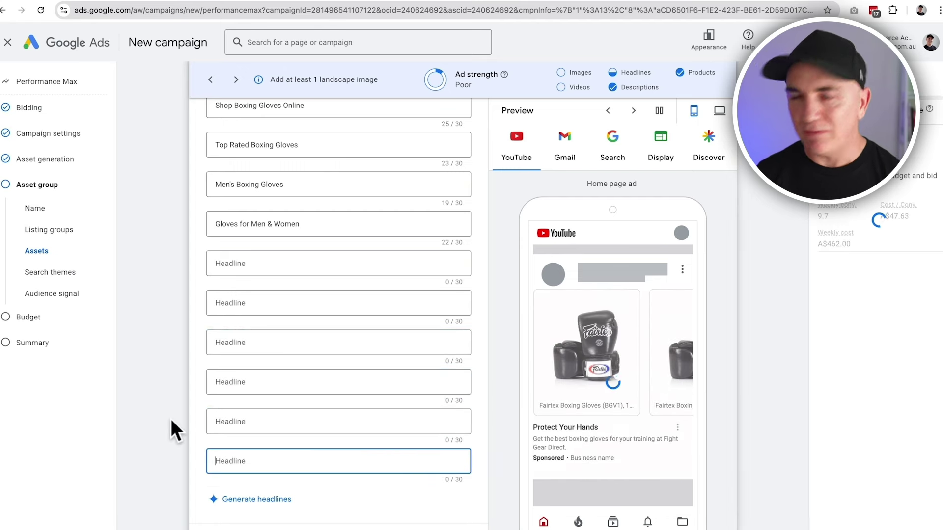
left_click(170, 417)
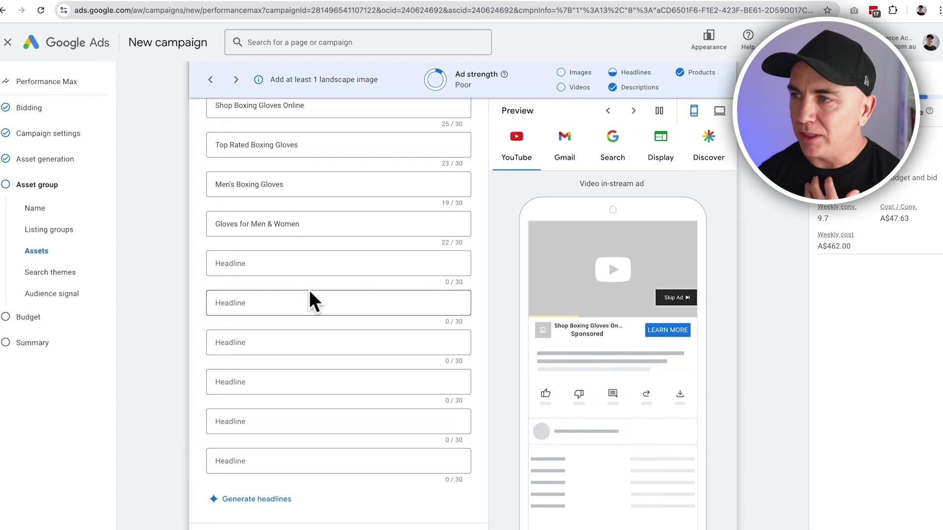
- Clear the "Muay Thai Boxing Gloves" headline and check the remaining headlines
scroll(309, 290, "up", 1)
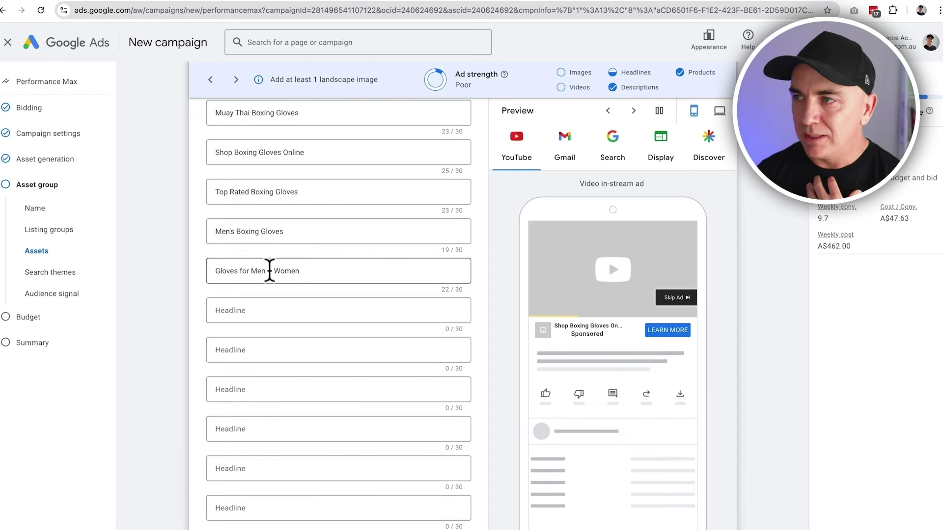
scroll(270, 270, "up", 3)
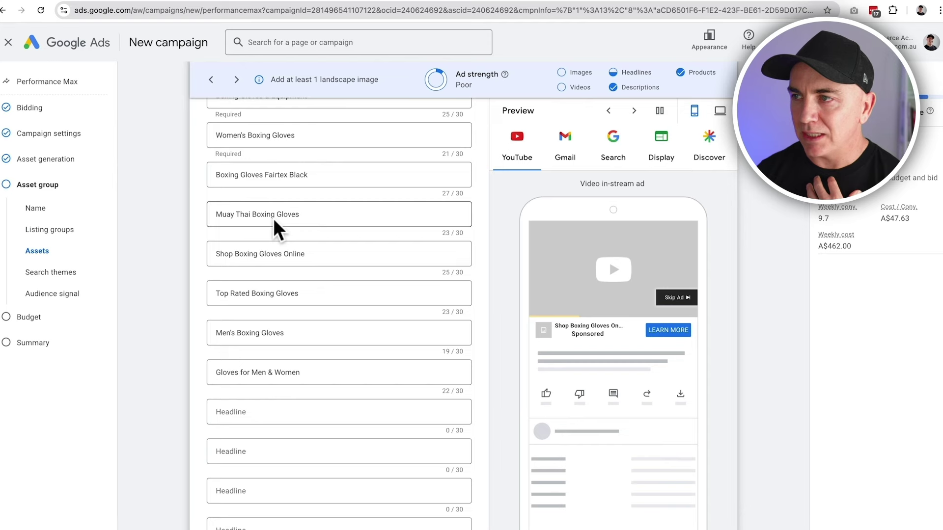
triple_click(267, 220)
key("BackSpace")
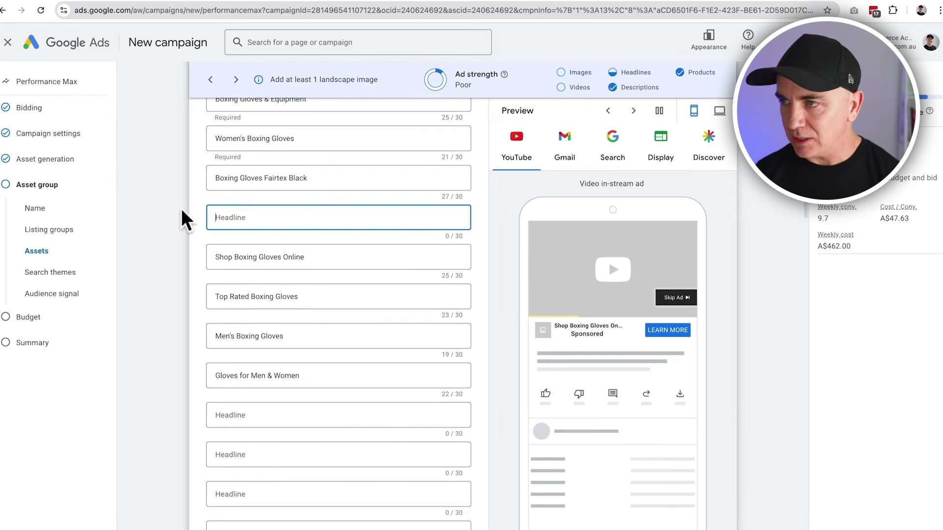
left_click(170, 213)
scroll(188, 214, "up", 1)
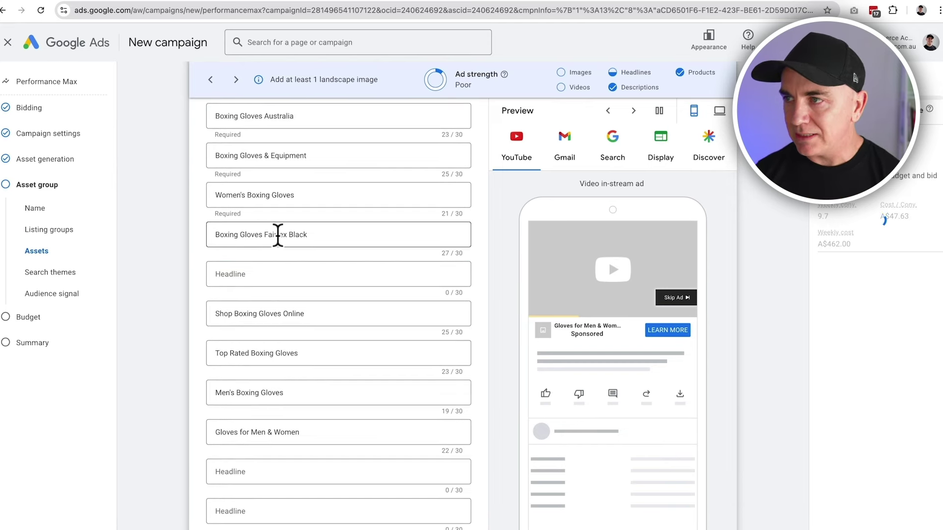
scroll(276, 241, "down", 1)
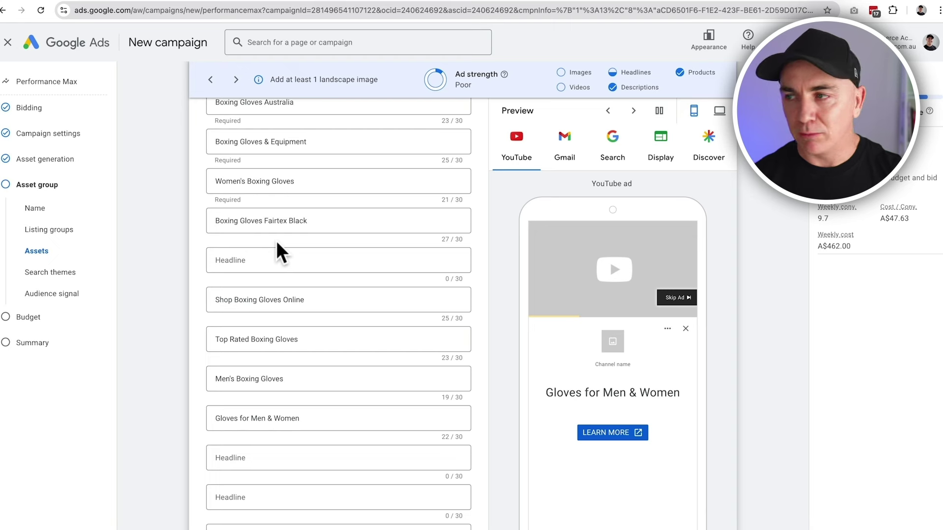
- Append "Free shipping over $200" to the description "Get the best boxing gloves for your training at Fight Gear Direct."
scroll(283, 245, "down", 7)
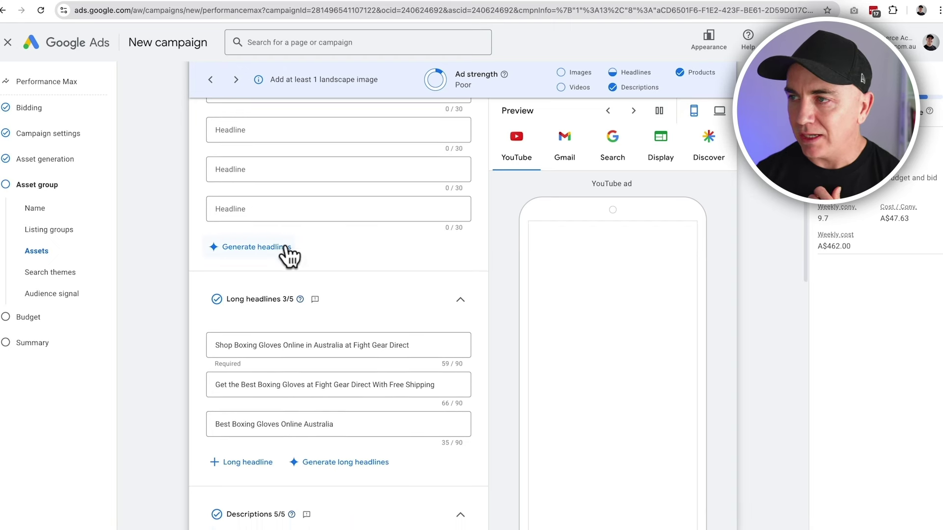
scroll(290, 255, "down", 2)
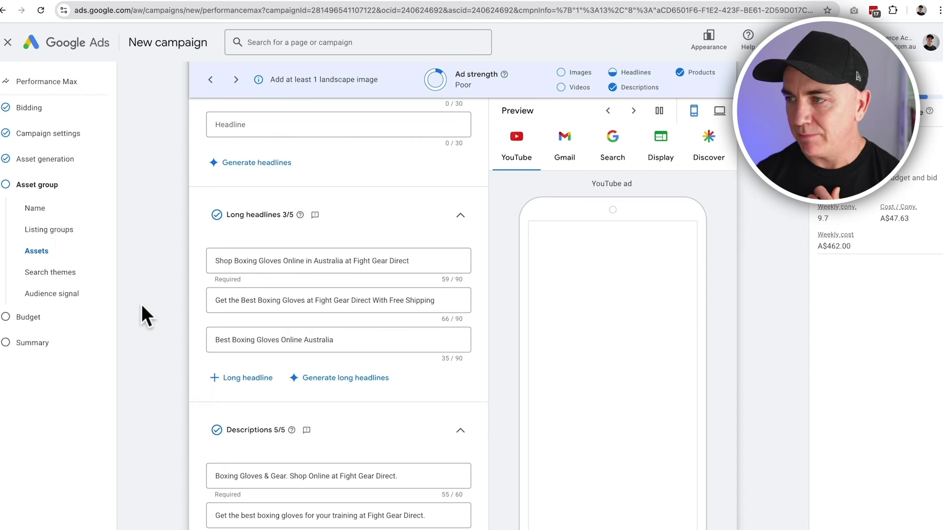
scroll(140, 304, "down", 5)
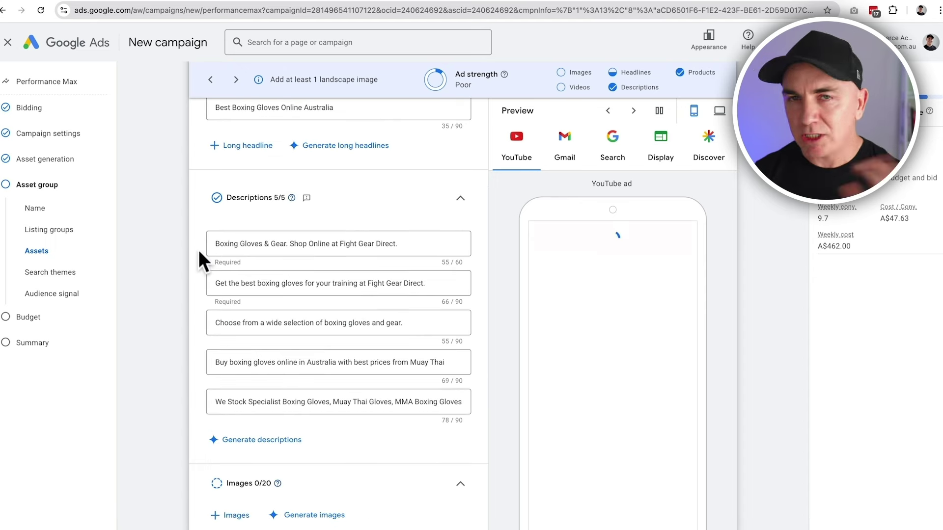
scroll(198, 269, "up", 5)
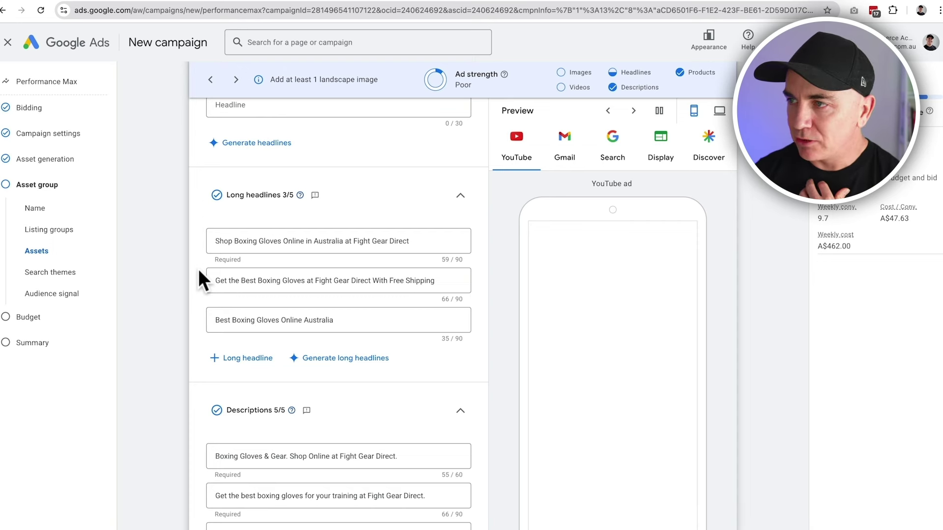
scroll(197, 275, "down", 5)
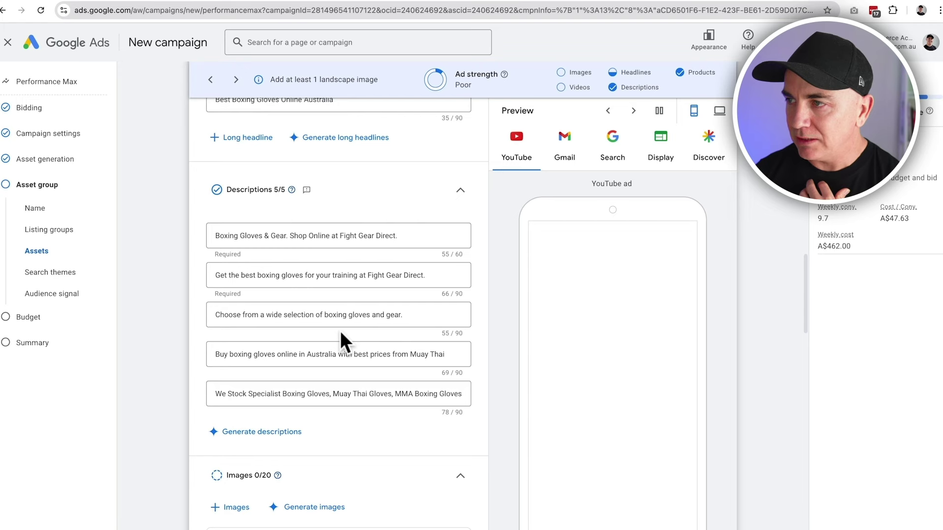
scroll(340, 331, "down", 3)
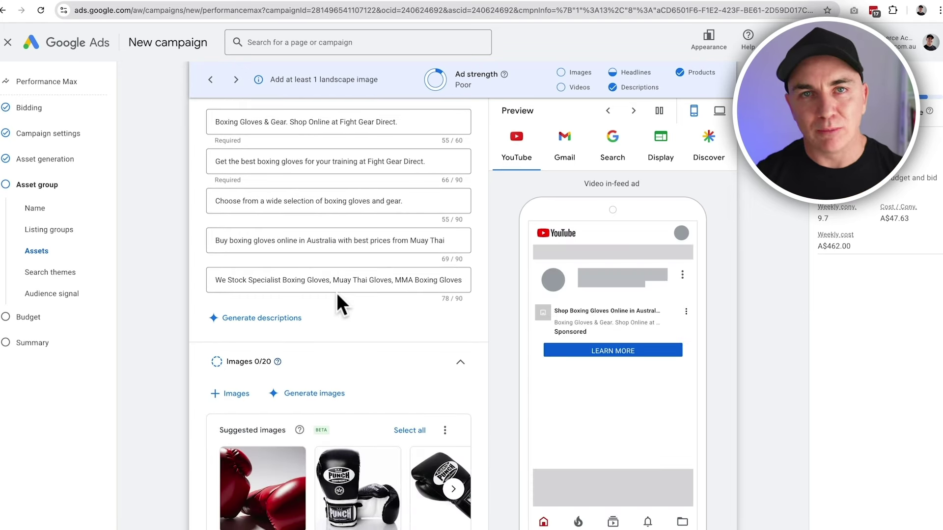
scroll(337, 293, "up", 1)
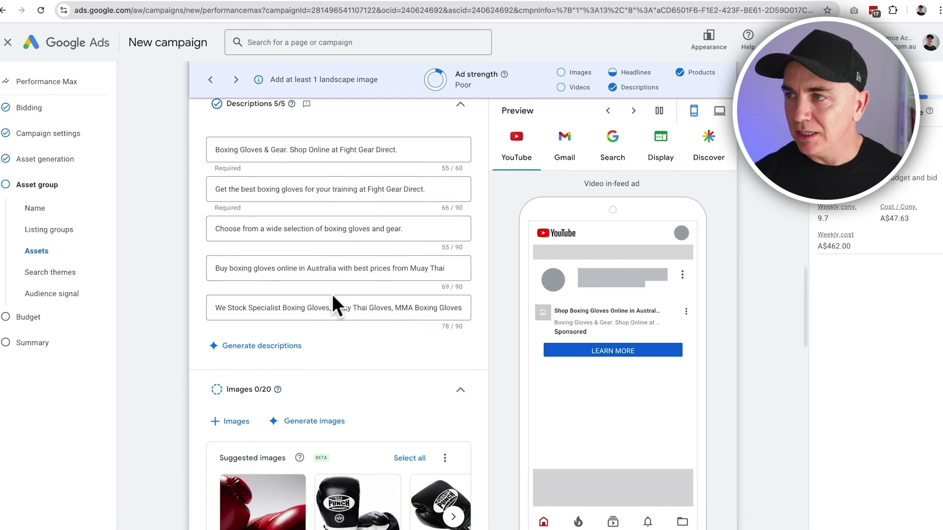
left_click(267, 191)
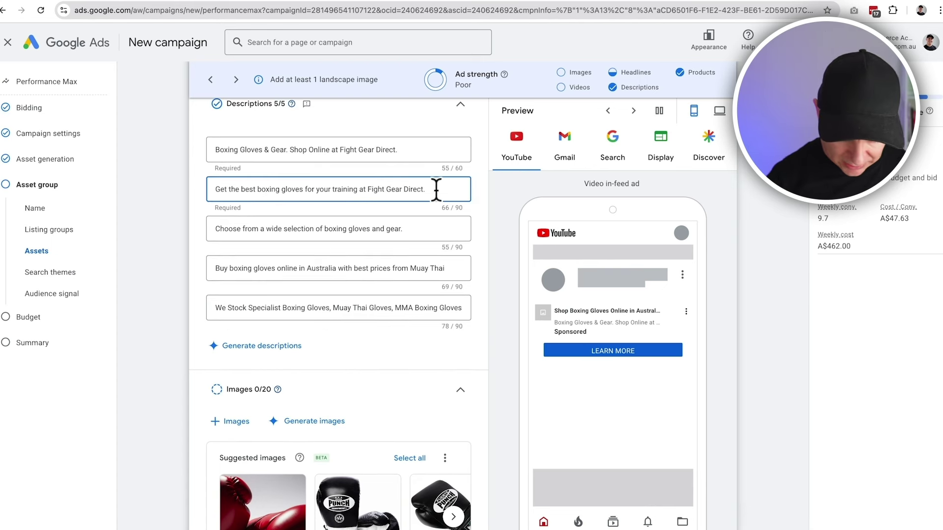
type("shippin")
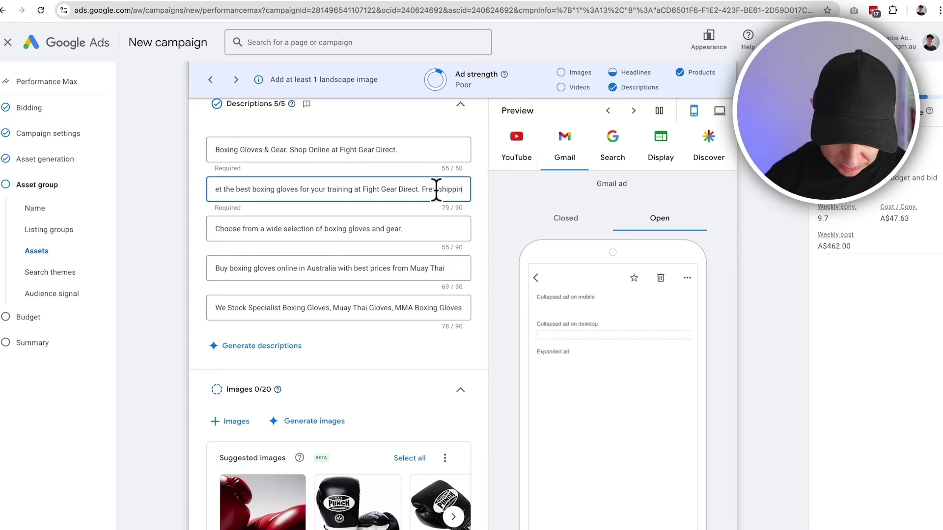
type("g over $200")
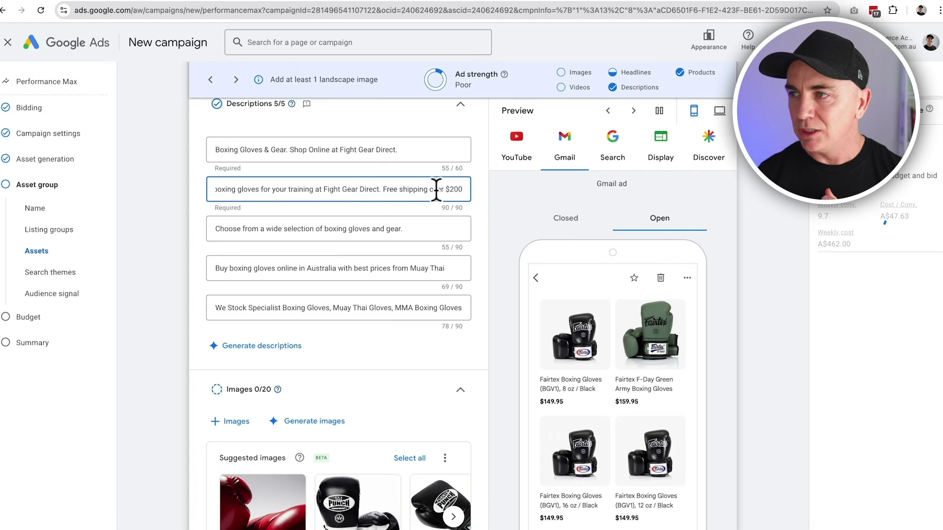
- Append "The best in Australia" to the description "Choose from a wide selection of boxing gloves and gear."
left_click(419, 228)
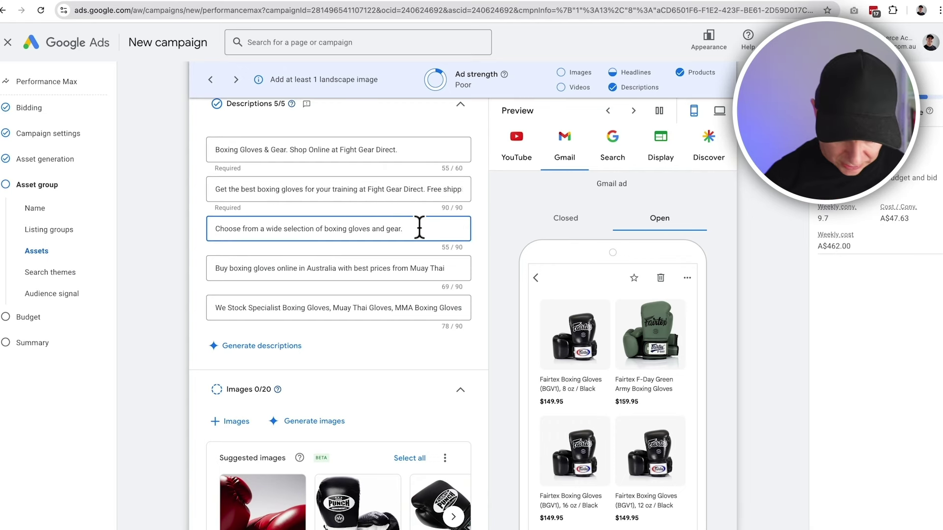
type("The")
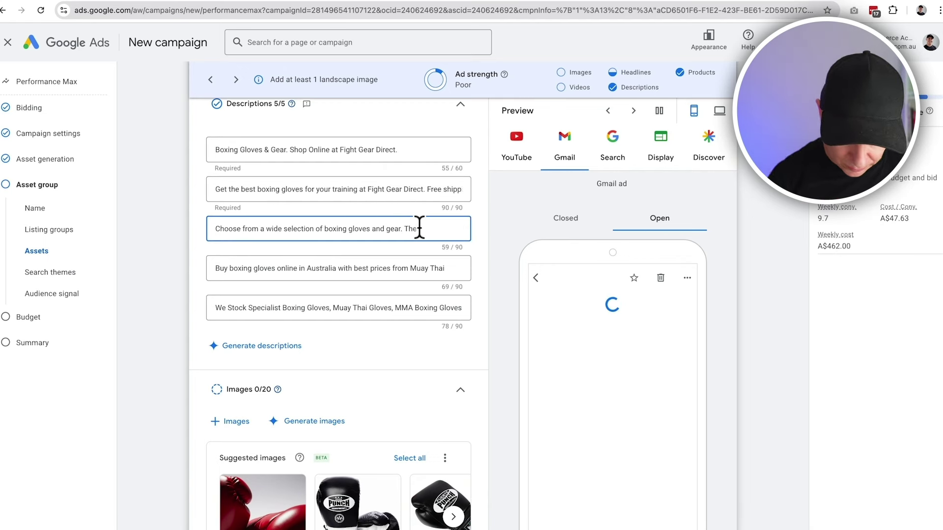
type(" best in Australia")
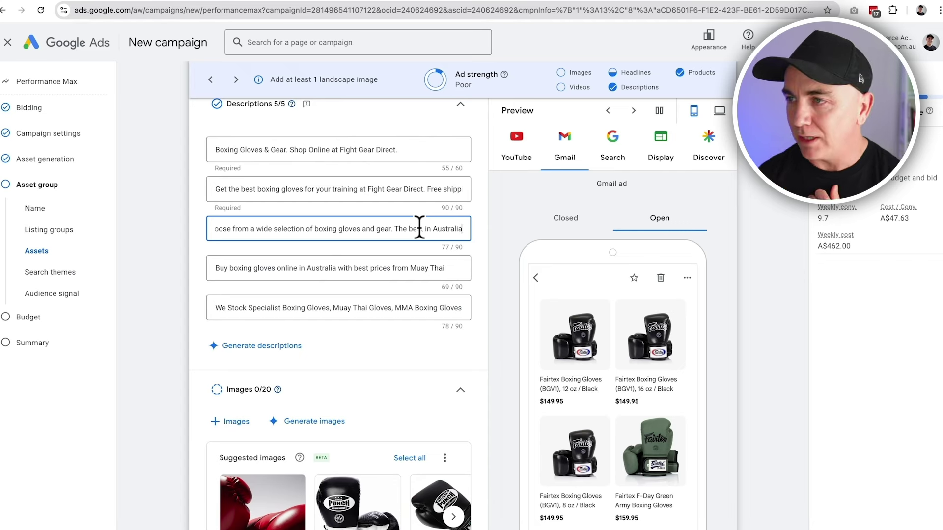
- Browse the suggested images for the asset group from start to end and back again
scroll(175, 284, "down", 3)
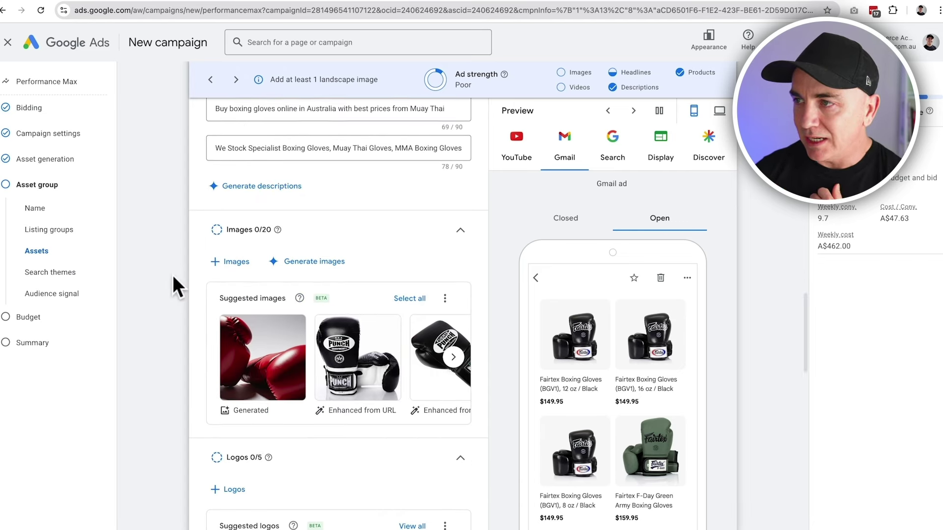
scroll(172, 275, "down", 1)
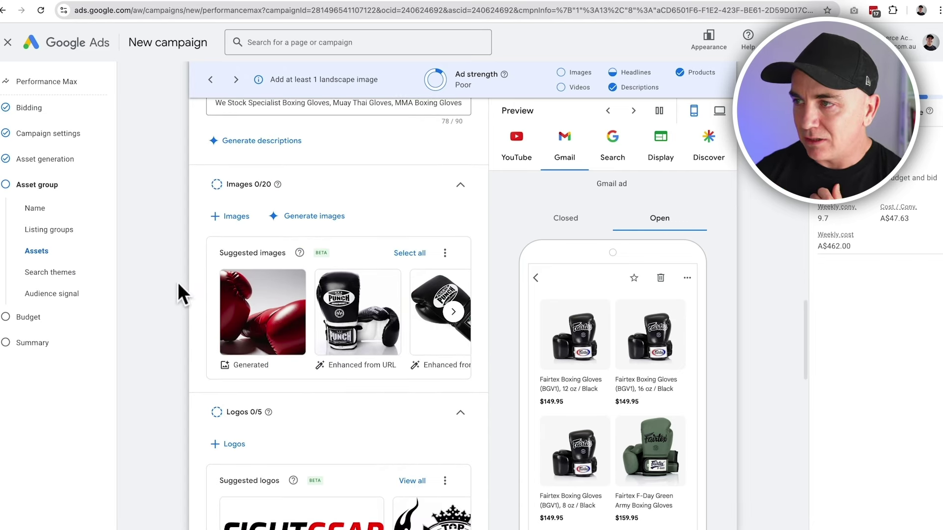
left_click(453, 312)
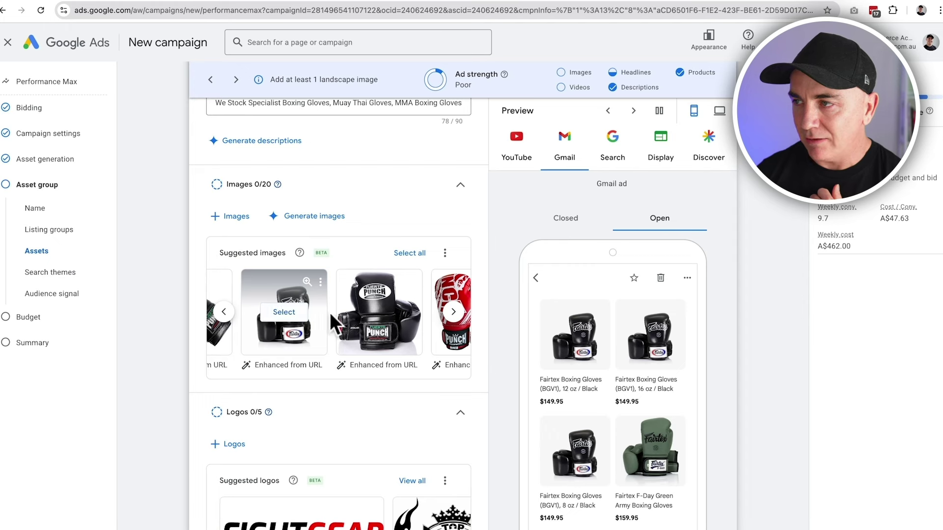
left_click(453, 312)
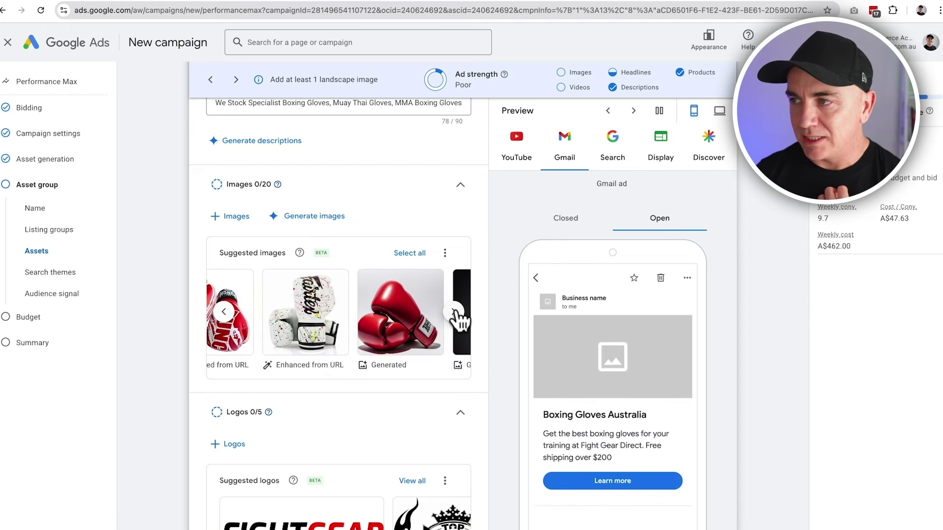
left_click(453, 313)
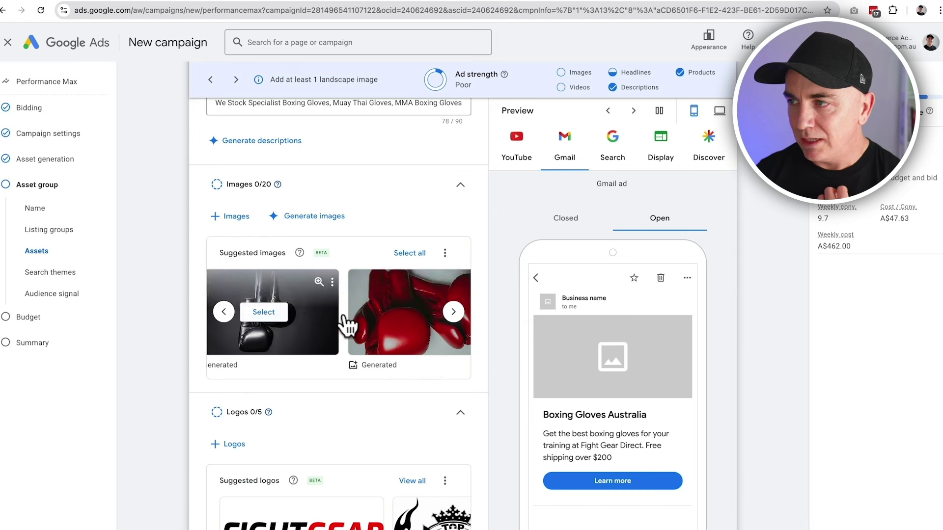
left_click(453, 312)
left_click(224, 312)
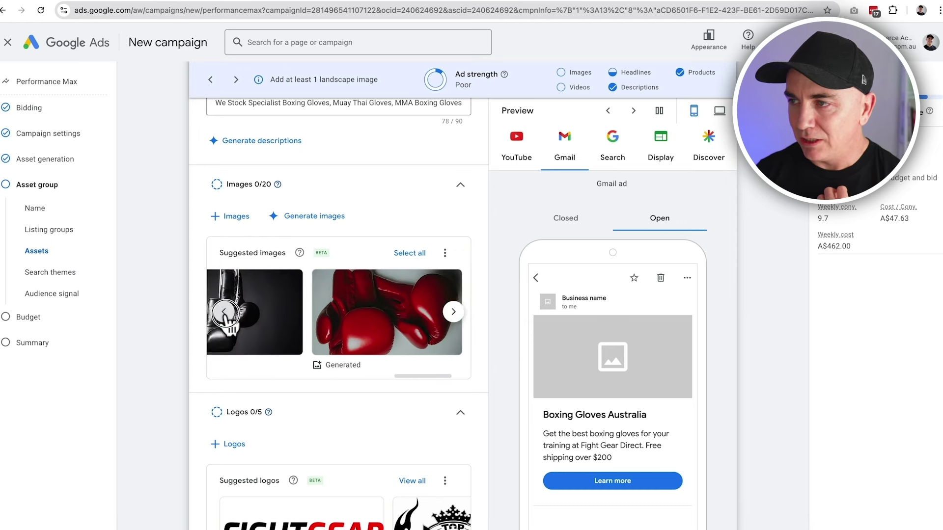
left_click(224, 312)
left_click(224, 312)
left_click(224, 312)
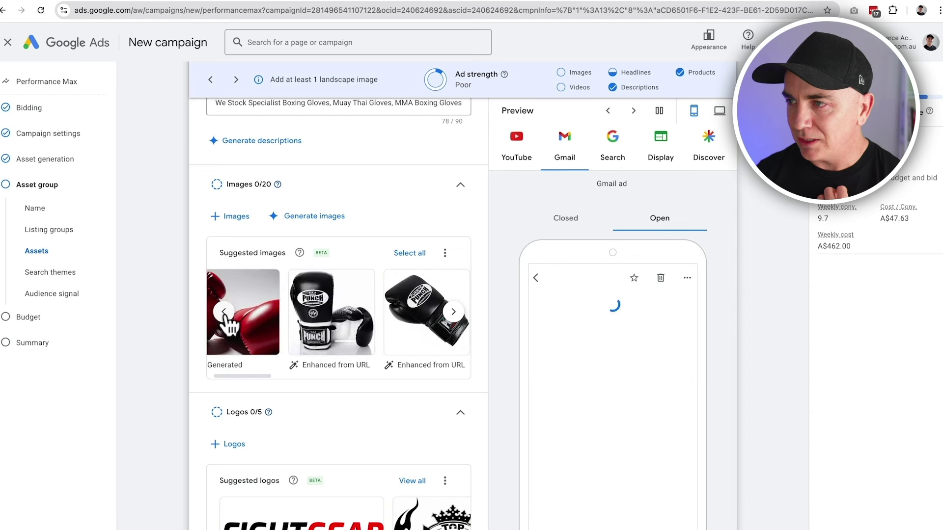
- Add four suggested glove images to the asset group: two black Punch pairs, the black Fairtex pair and the white splatter Fairtex pair
left_click(328, 314)
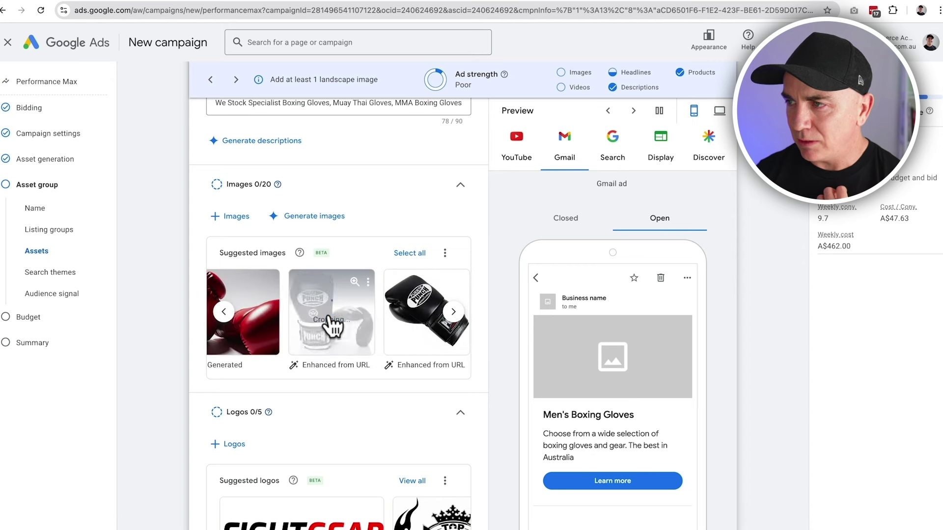
left_click(453, 312)
left_click(352, 312)
left_click(268, 312)
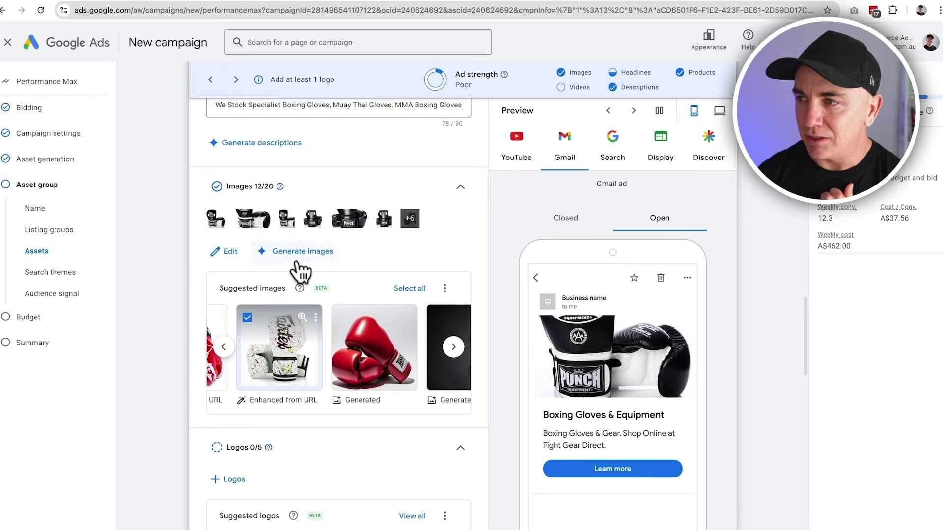
- Edit the asset group's images and add the boxer photo "Webp.net-resizeimage" from the asset library
scroll(295, 268, "up", 1)
left_click(229, 311)
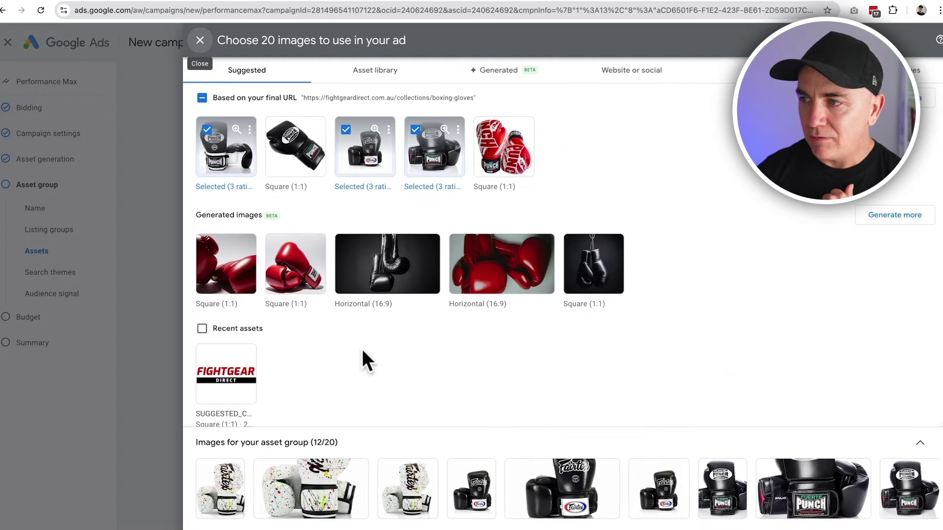
scroll(364, 383, "down", 3)
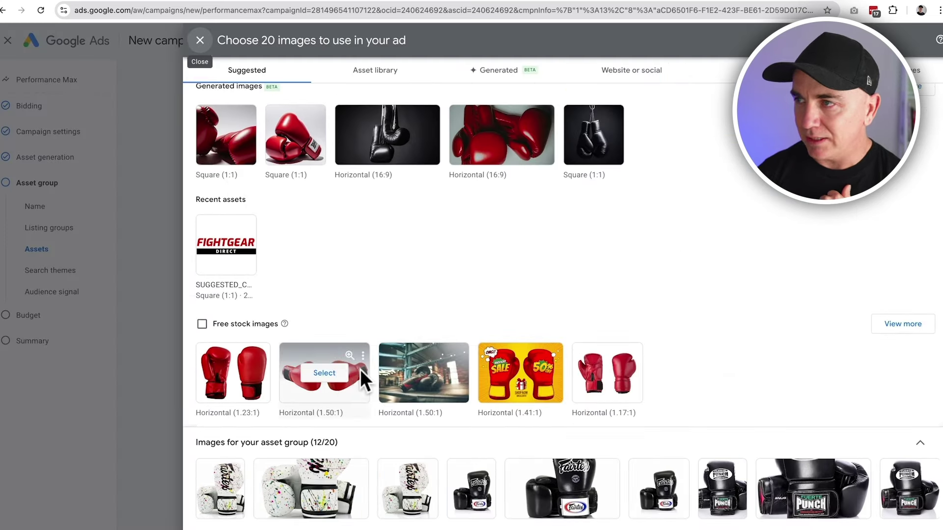
scroll(362, 381, "up", 3)
left_click(379, 88)
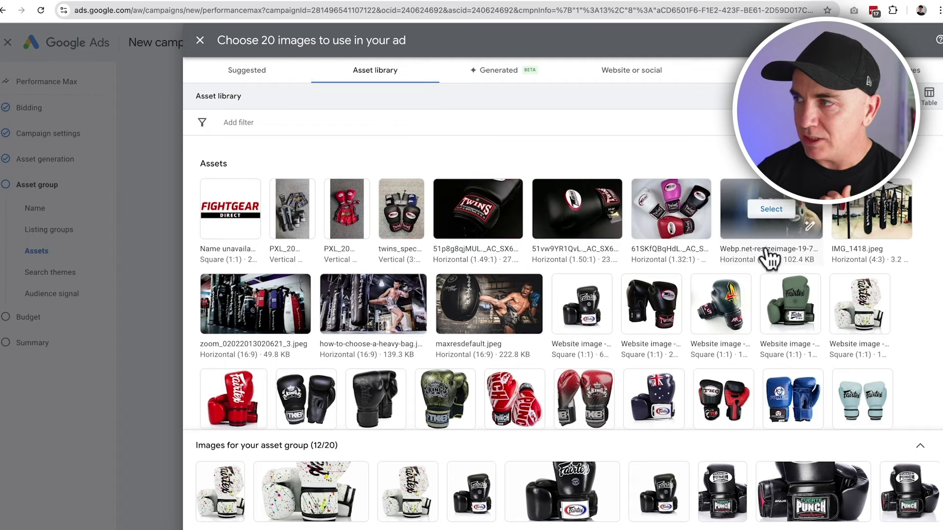
left_click(775, 211)
- Add the sparring photo with red headgear, DSC07708.JPG and DSC07629.JPG from the asset library
scroll(592, 290, "down", 5)
left_click(590, 274)
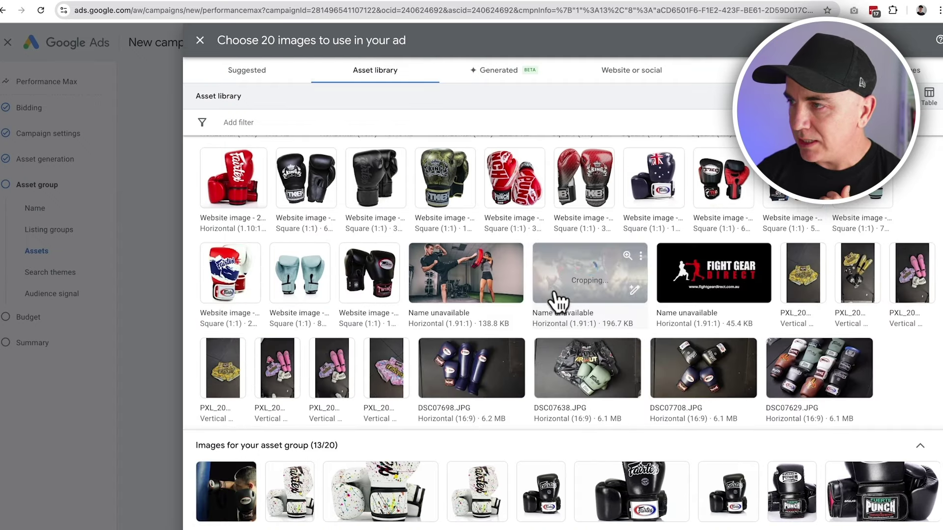
scroll(592, 292, "down", 2)
scroll(639, 310, "down", 1)
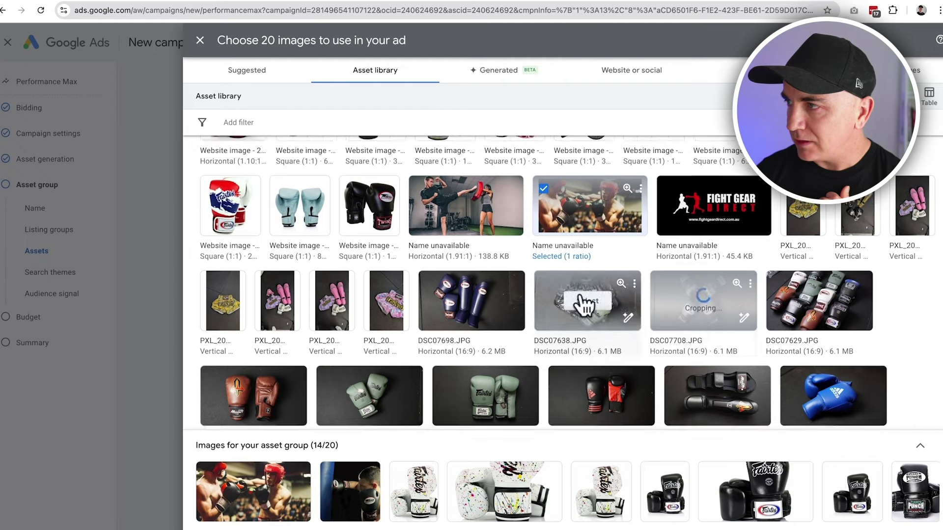
left_click(813, 288)
scroll(528, 307, "down", 1)
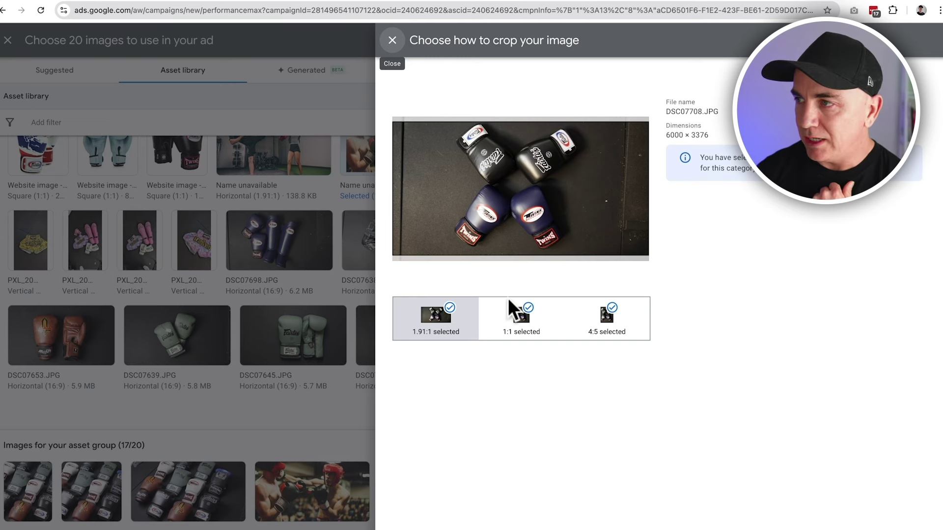
- Check the 1:1 crop of DSC07708.JPG, centre its 4:5 crop on the four gloves and save
left_click(518, 329)
left_click(605, 325)
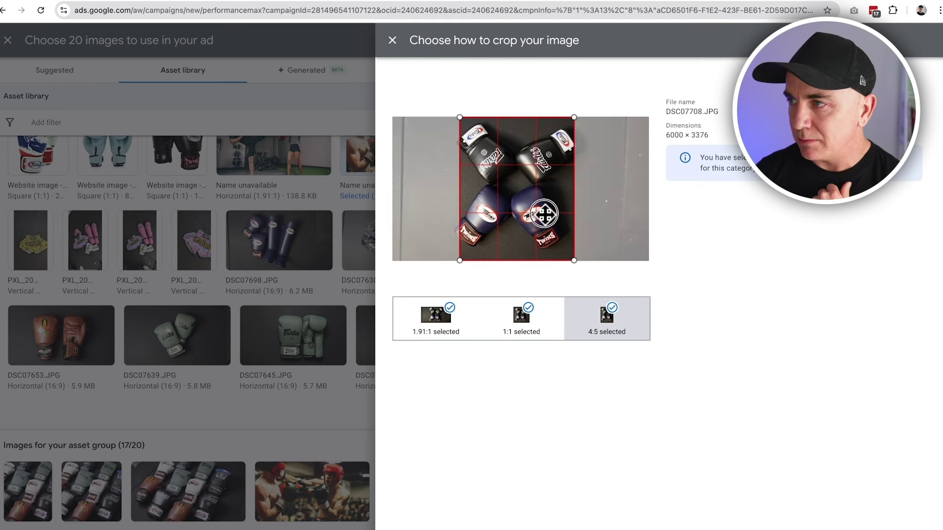
left_click_drag(548, 213, 543, 213)
left_click(862, 80)
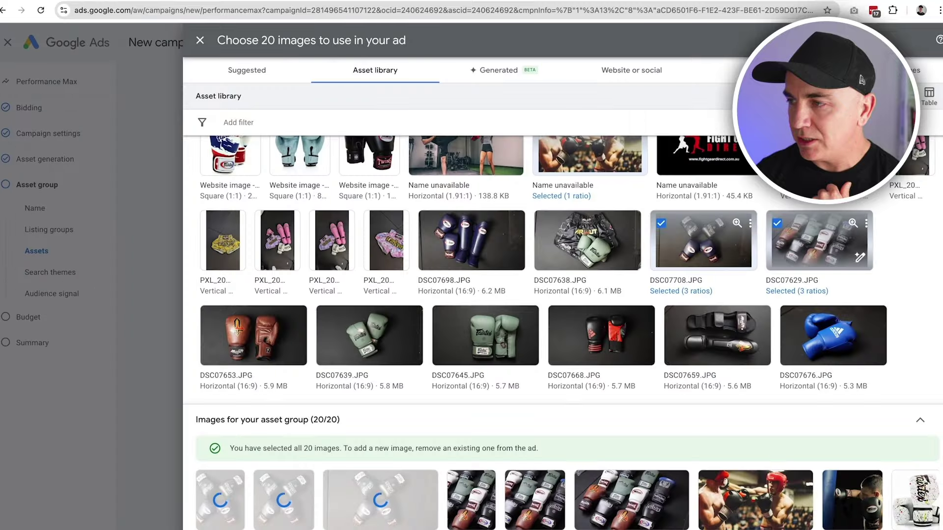
- Shift the 4:5 crop of the DSC07629 glove collection image towards its left side and save the crop
left_click(462, 481)
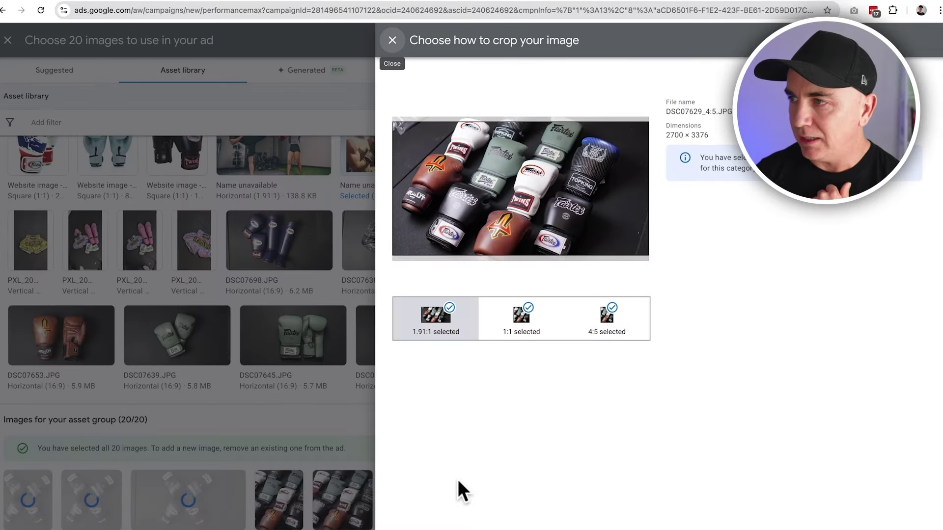
left_click(519, 330)
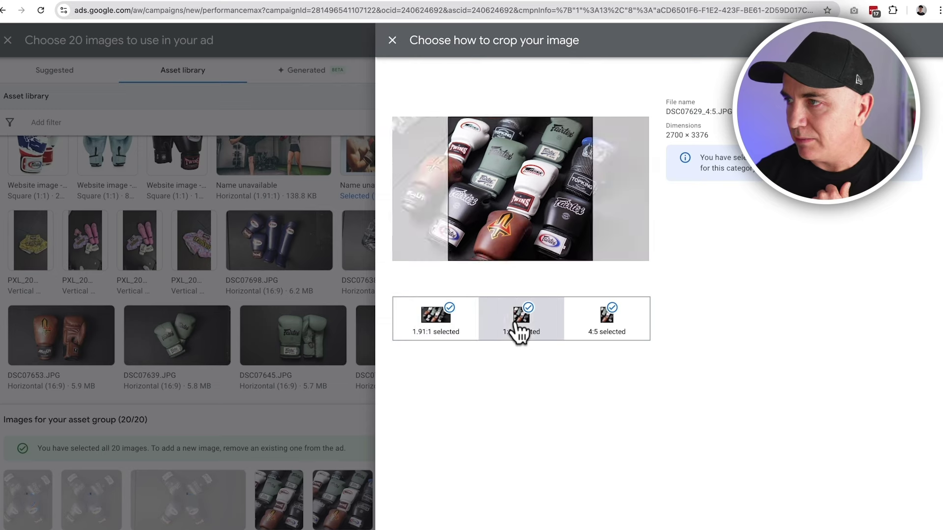
left_click(609, 326)
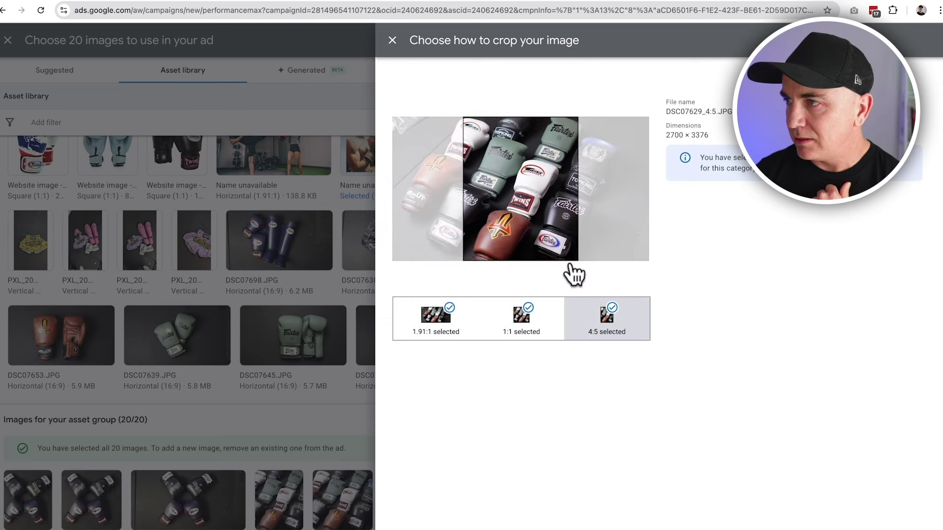
left_click_drag(539, 232, 524, 233)
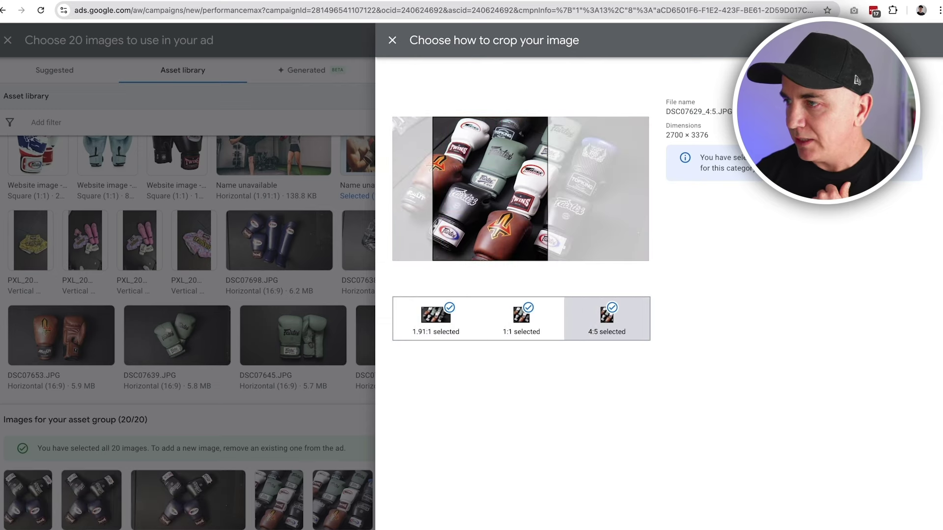
left_click(735, 528)
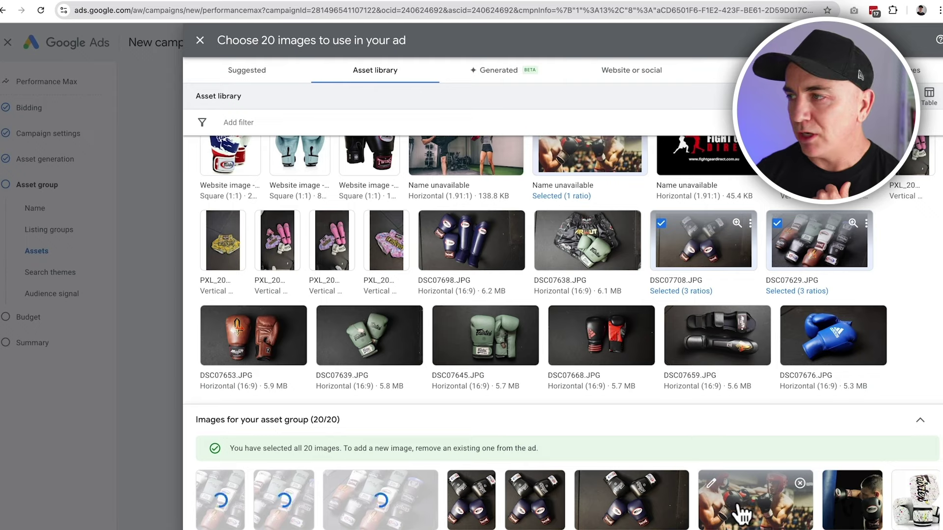
- Try to switch the sparring photo's crop from 1.91:1 to 1:1, centred on the two boxers' gloves
left_click(711, 485)
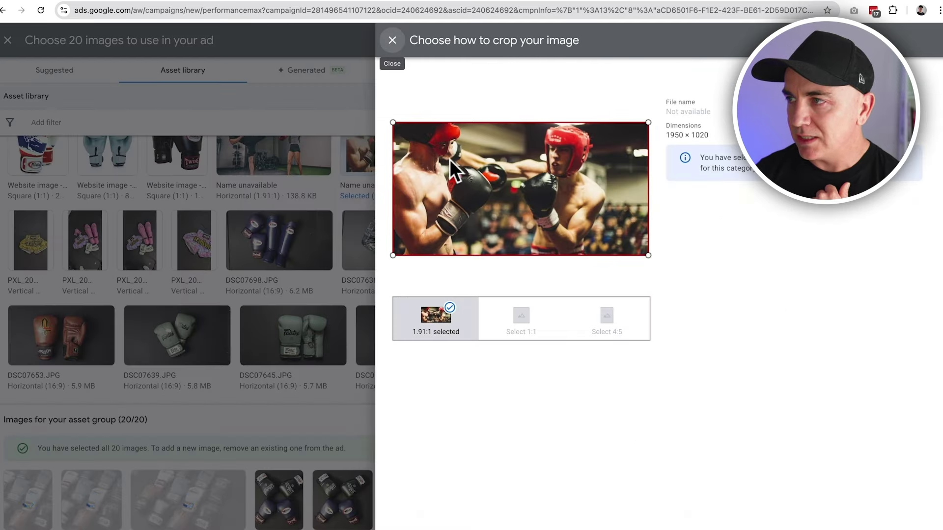
left_click(449, 320)
left_click(521, 322)
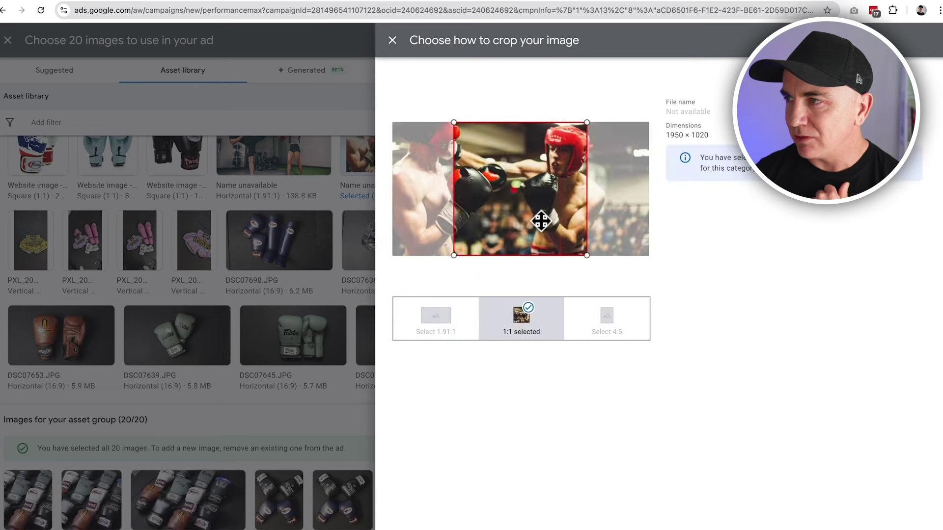
left_click_drag(541, 221, 520, 228)
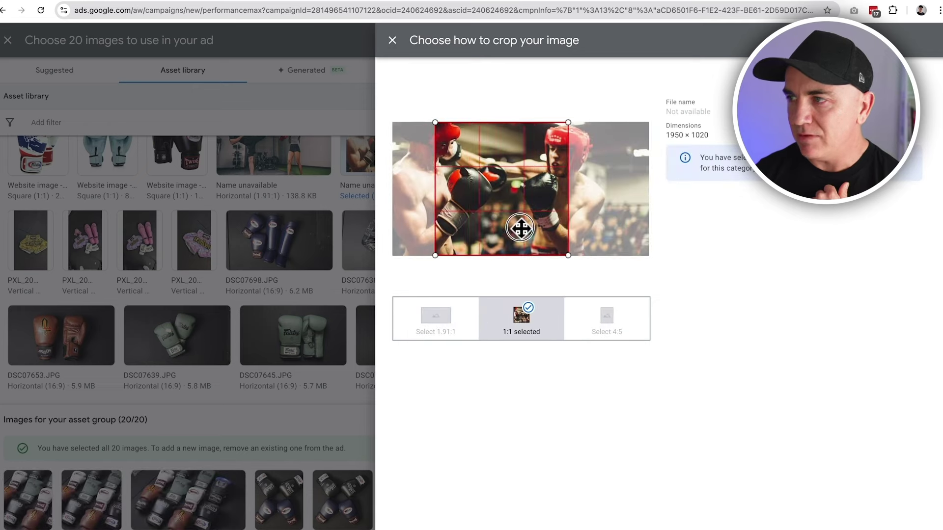
left_click(527, 320)
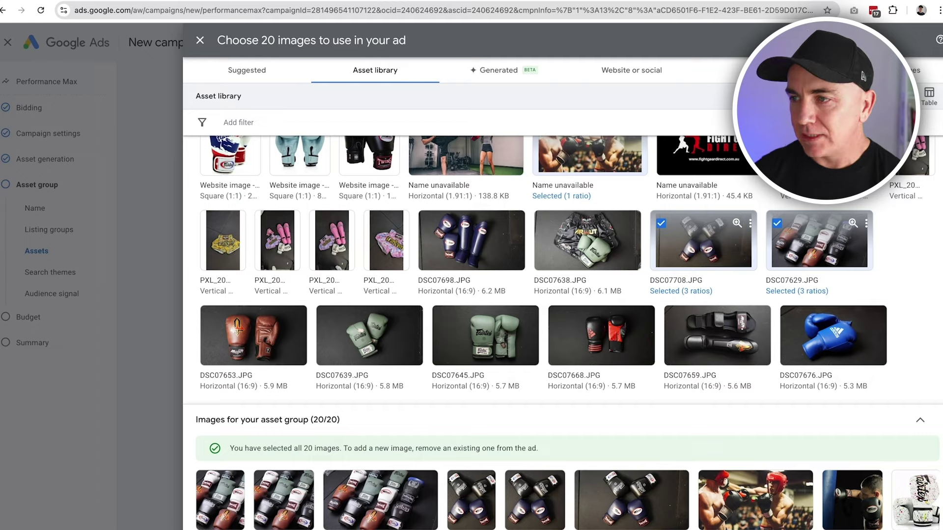
- Save the images, select the suggested Fight Gear Direct logo and set the business name to "Fight Gear Direct"
scroll(167, 343, "down", 5)
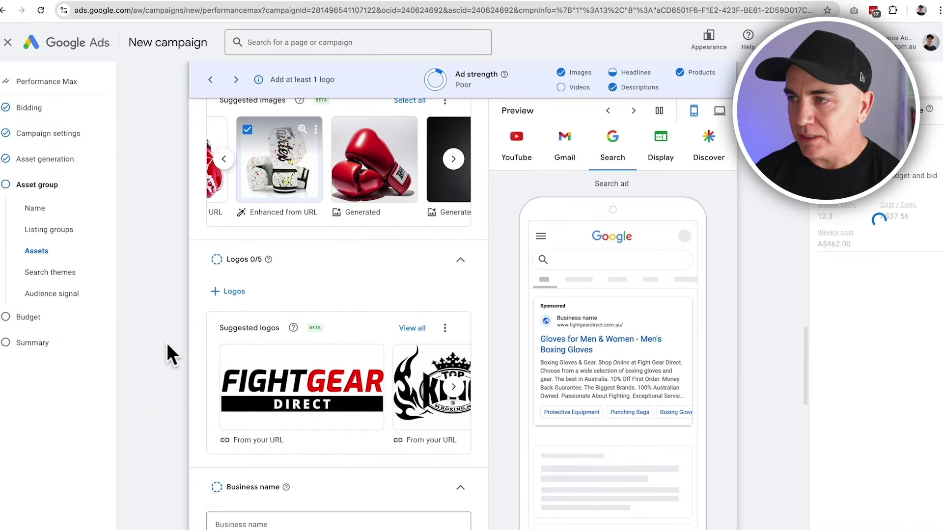
left_click(301, 388)
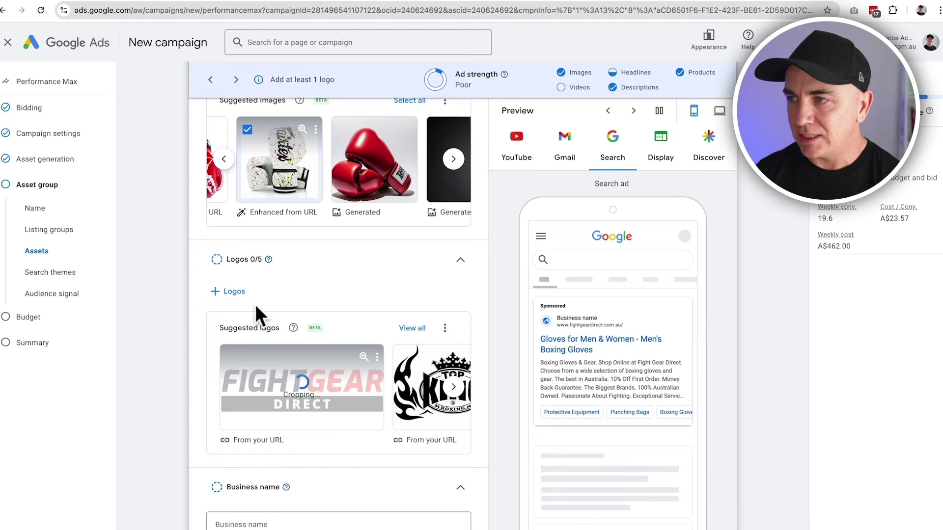
scroll(172, 282, "down", 5)
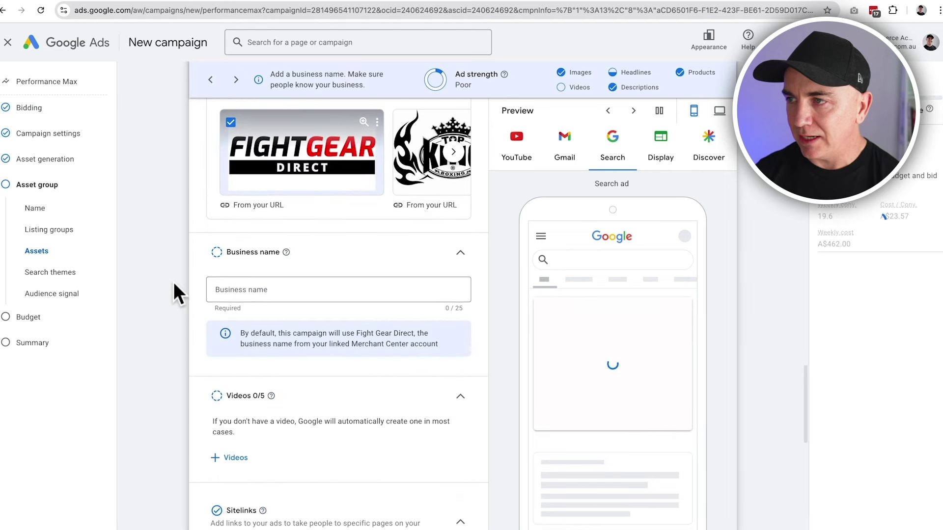
left_click(250, 290)
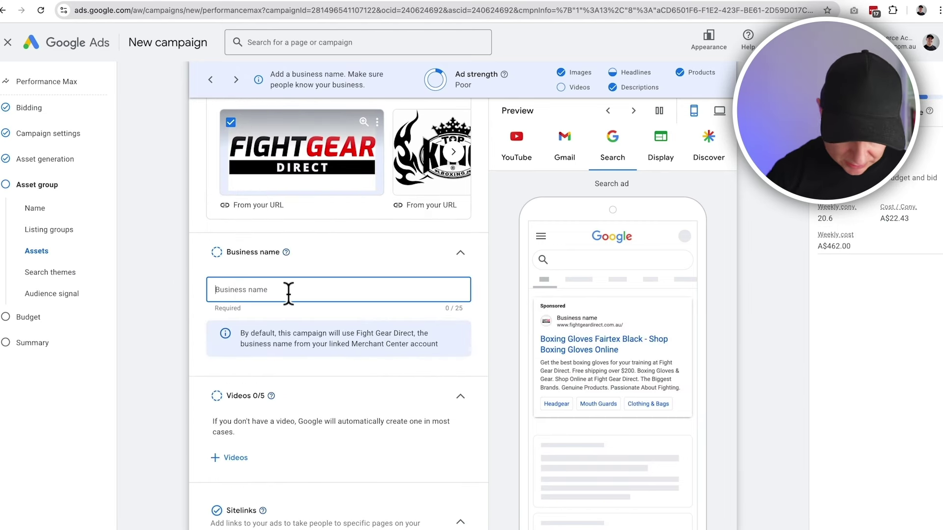
type("Fight Gear ")
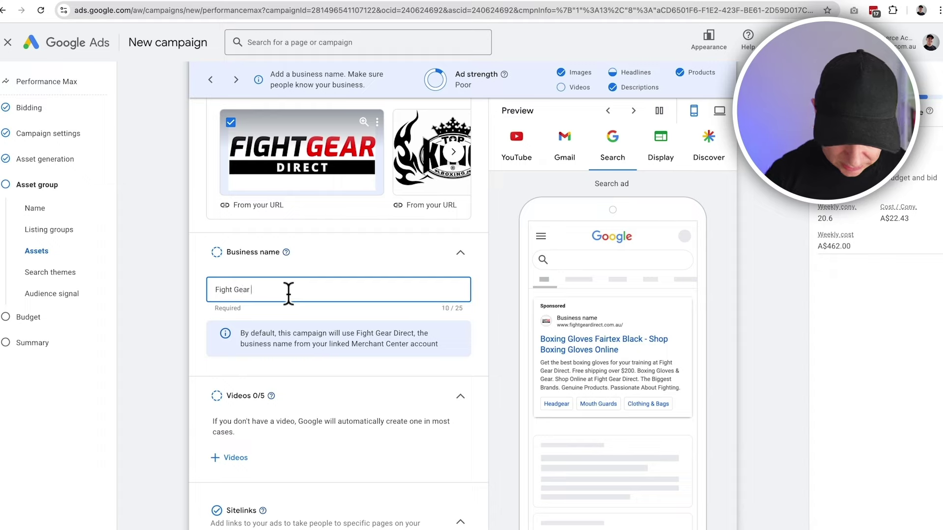
type("Direct")
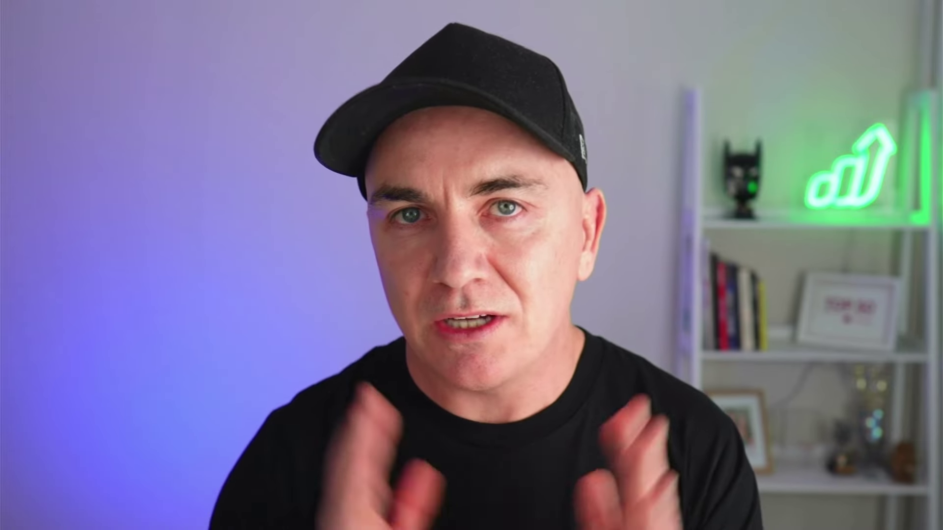
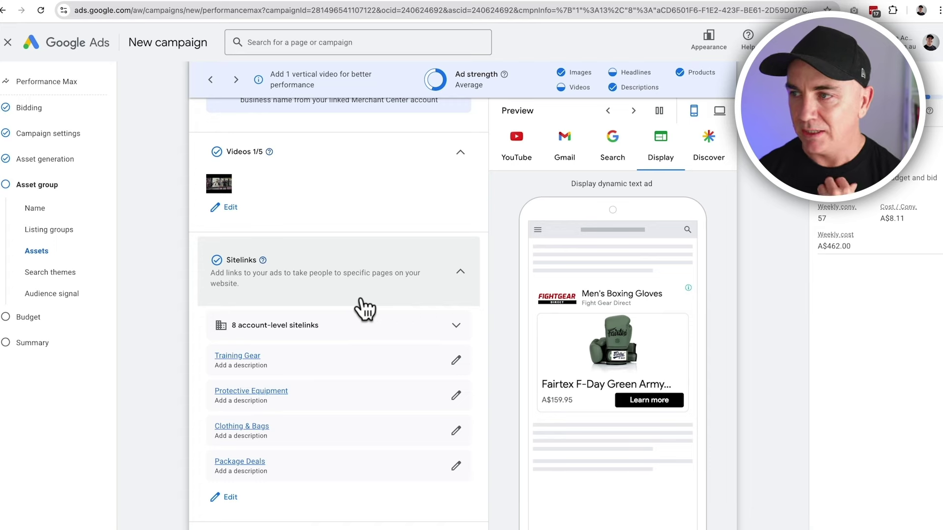
- Review the campaign's selected sitelinks and the blank form for creating new ones, leaving without changes
left_click(228, 497)
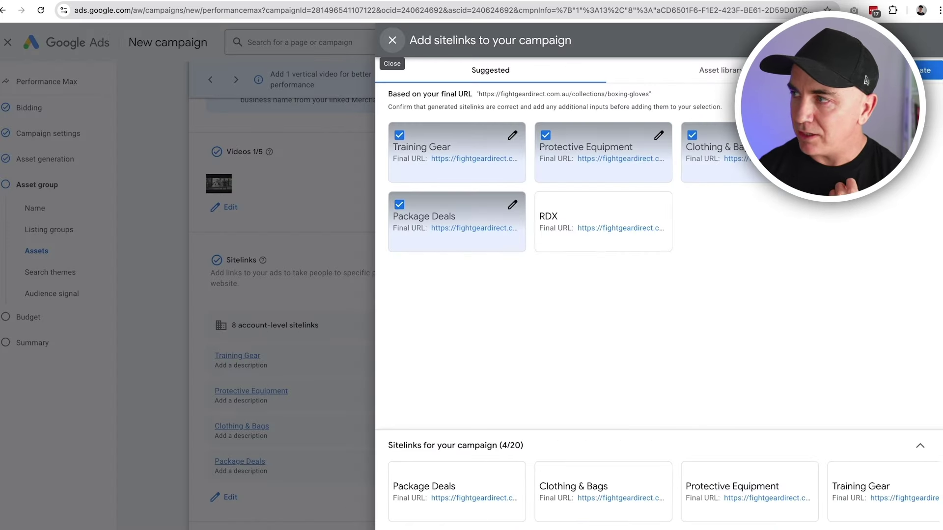
left_click(928, 70)
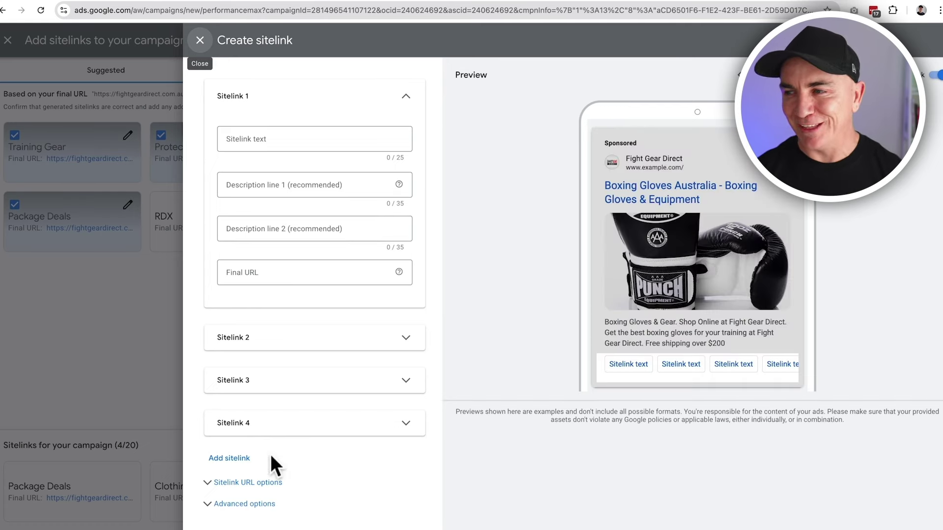
left_click(200, 40)
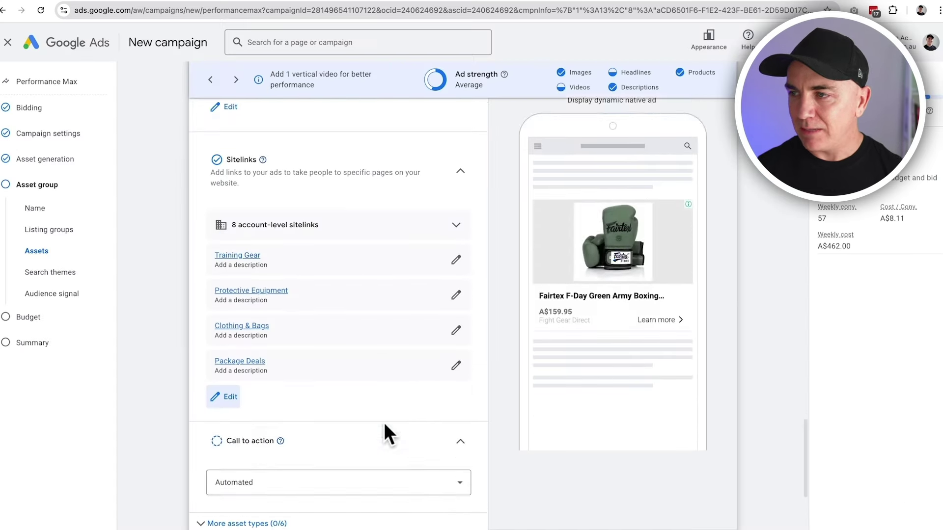
- Look through the available call-to-action options and keep Automated
scroll(384, 428, "down", 2)
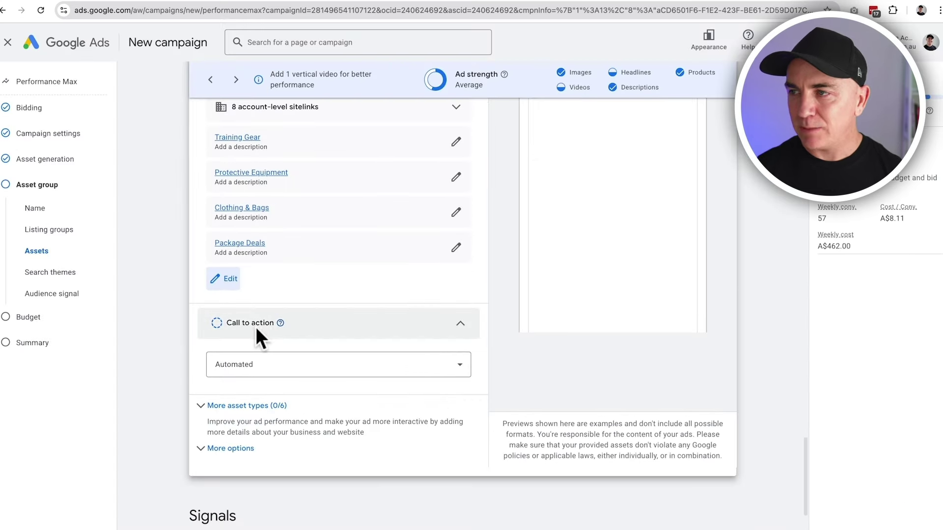
left_click(263, 378)
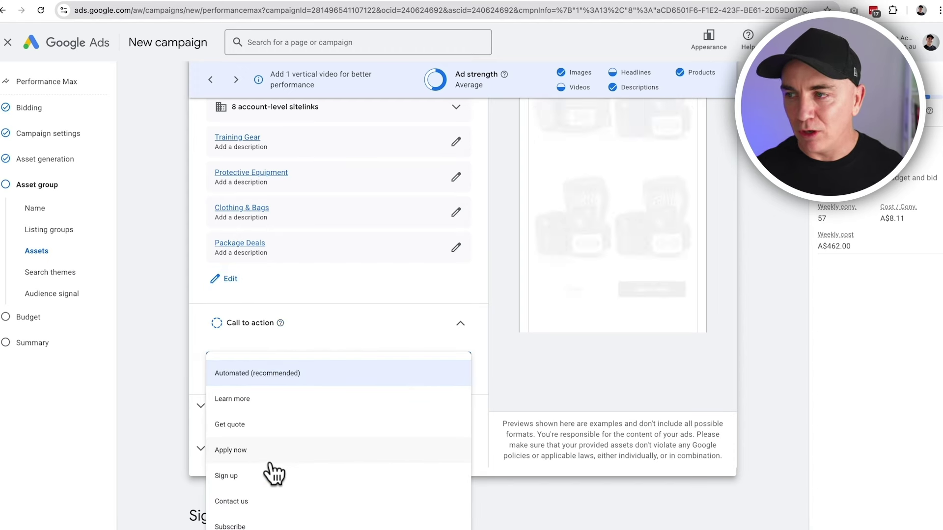
scroll(272, 474, "down", 2)
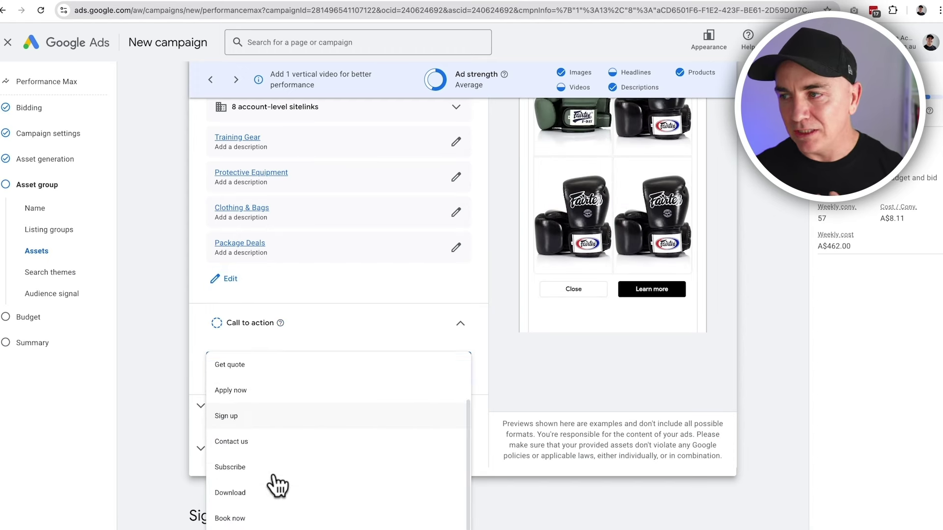
left_click(152, 331)
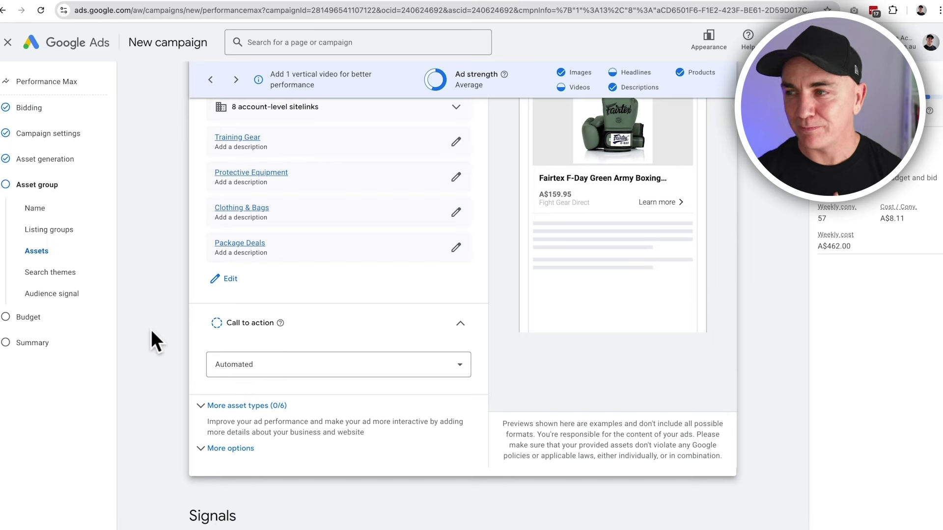
- Add "boxing gloves" as the first search theme in the asset group's signals
scroll(151, 331, "down", 8)
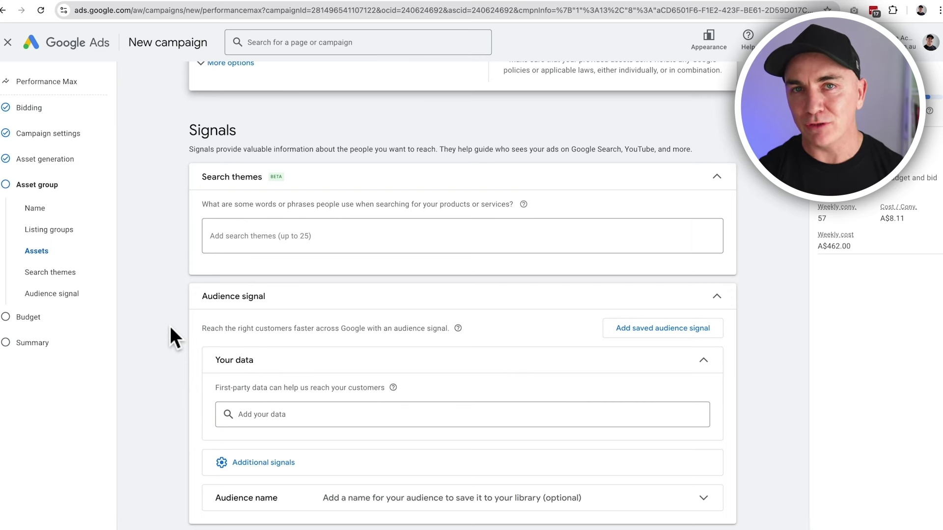
left_click(213, 236)
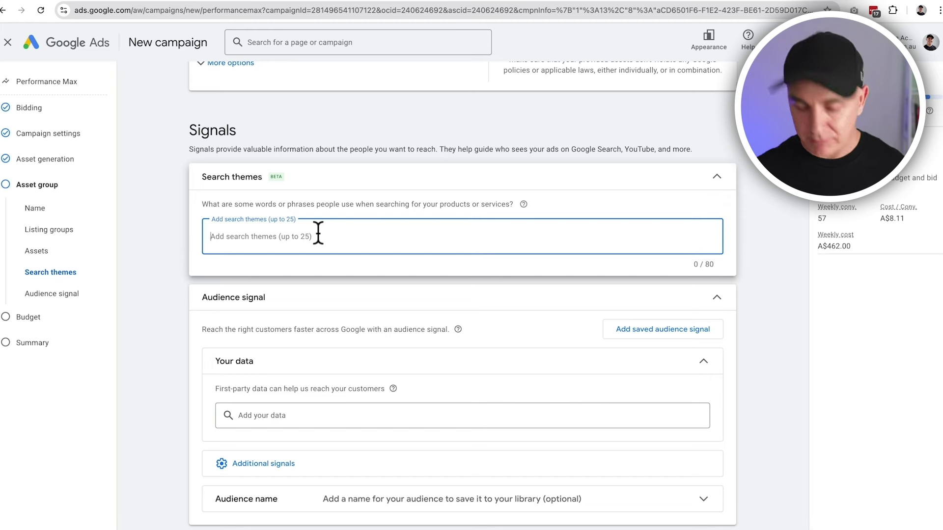
type("boxing ")
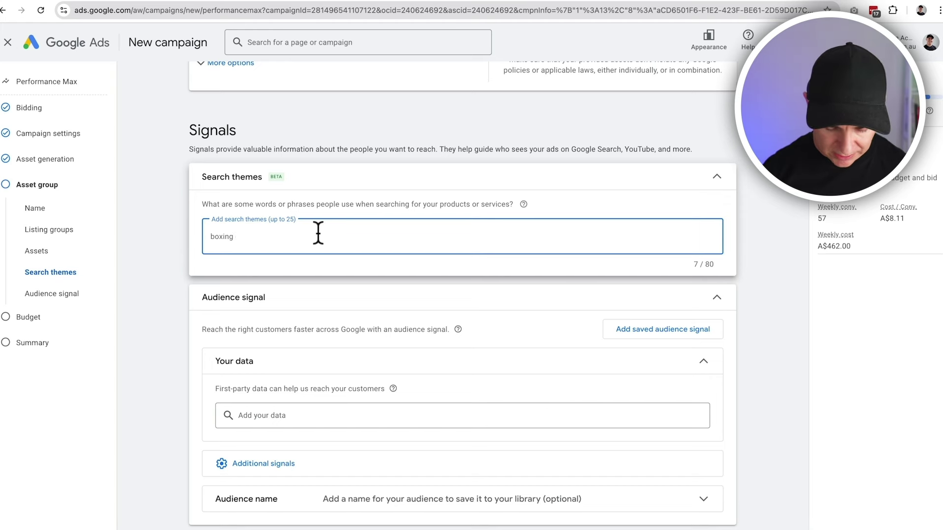
type("gloves")
key("BackSpace")
key("BackSpace")
key("BackSpace")
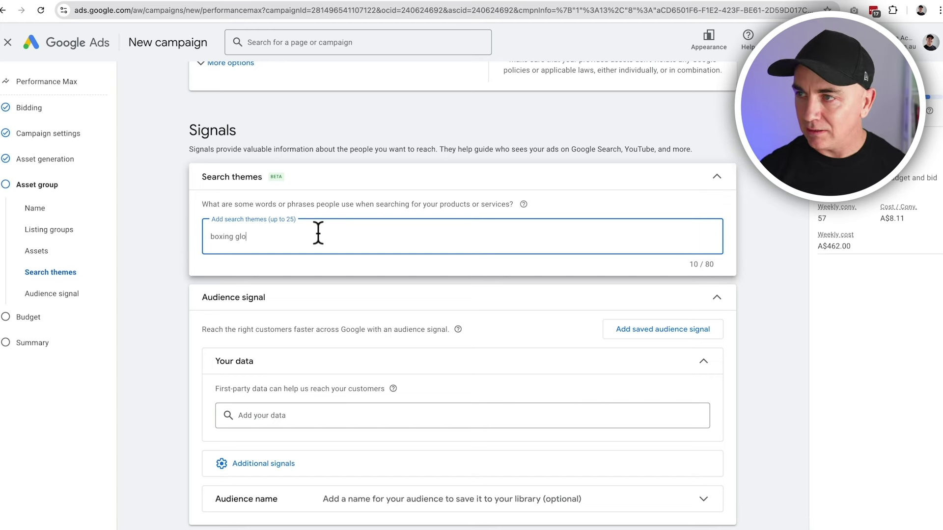
type("ves")
key("Return")
- Add "mens boxing gloves" as another search theme
type("mens boxing globe")
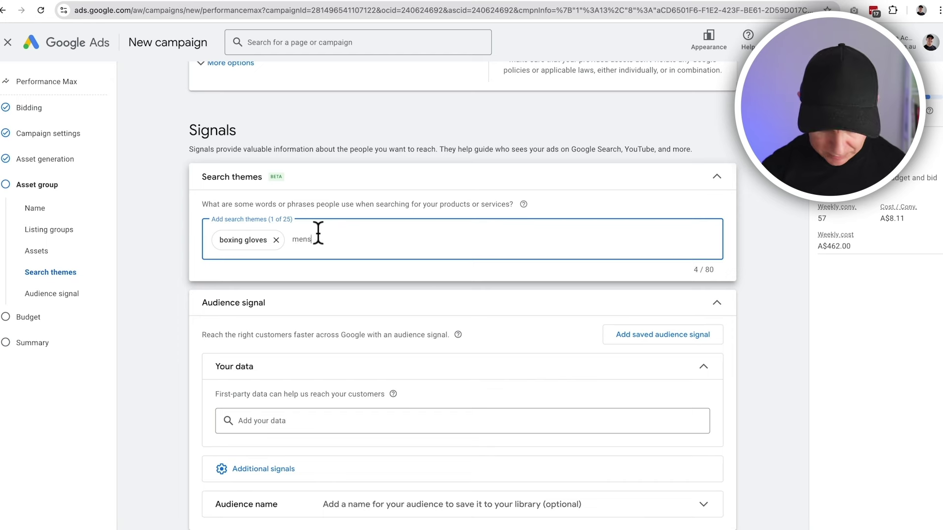
key("BackSpace")
key("BackSpace")
key("BackSpace")
key("BackSpace")
key("BackSpace")
key("BackSpace")
key("BackSpace")
key("BackSpace")
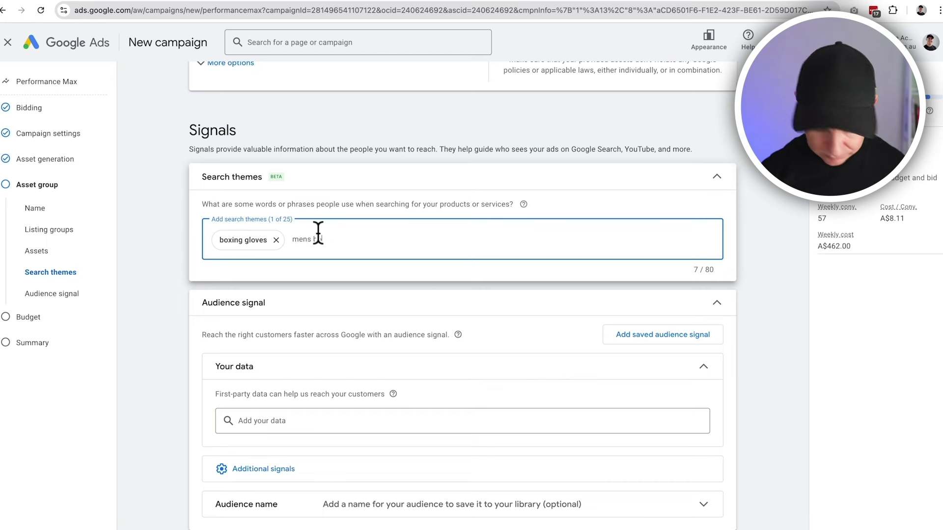
type("xing gloves")
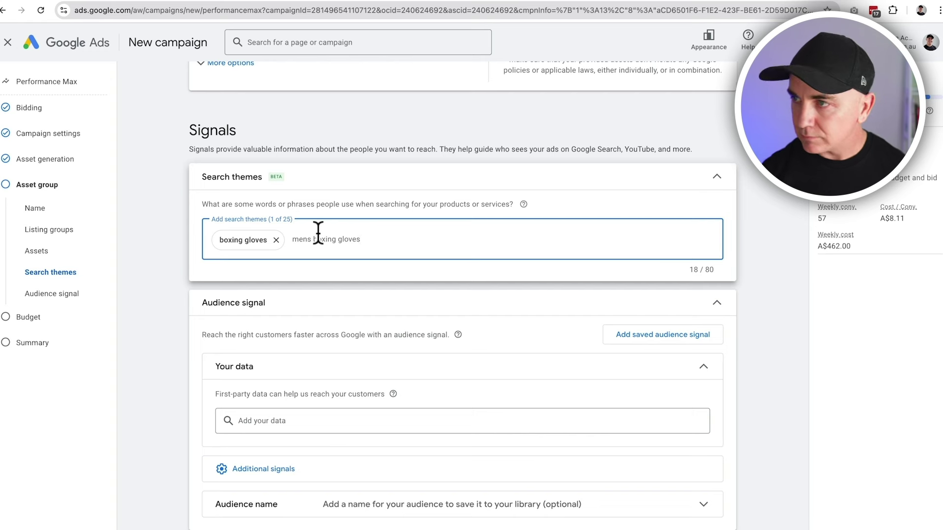
key("Return")
- Add the search themes "beginner boxing gloves" and "black boxing gloves"
type("beginner")
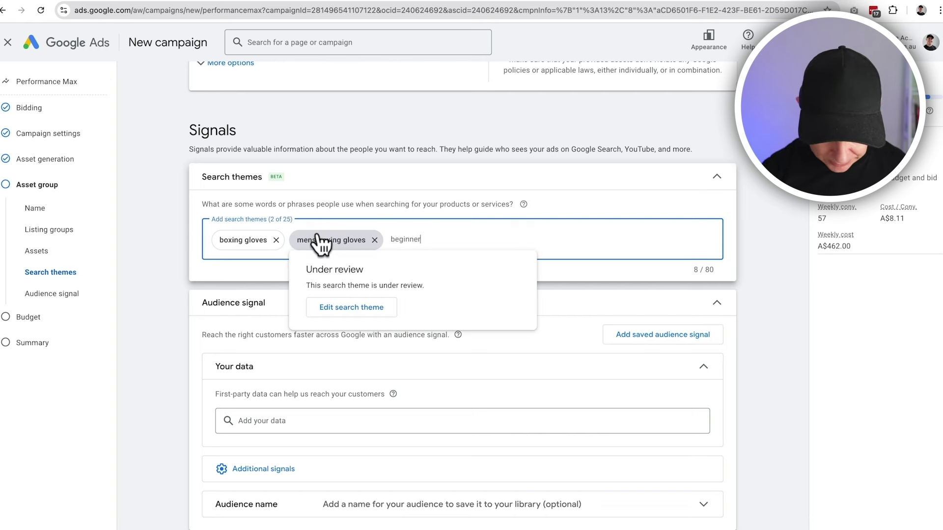
type(" boxing g")
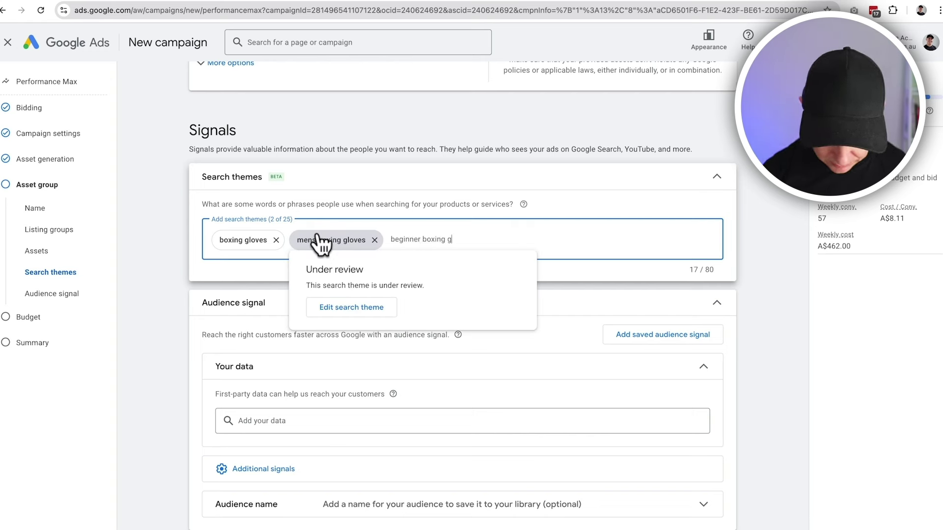
type("loves")
key("Return")
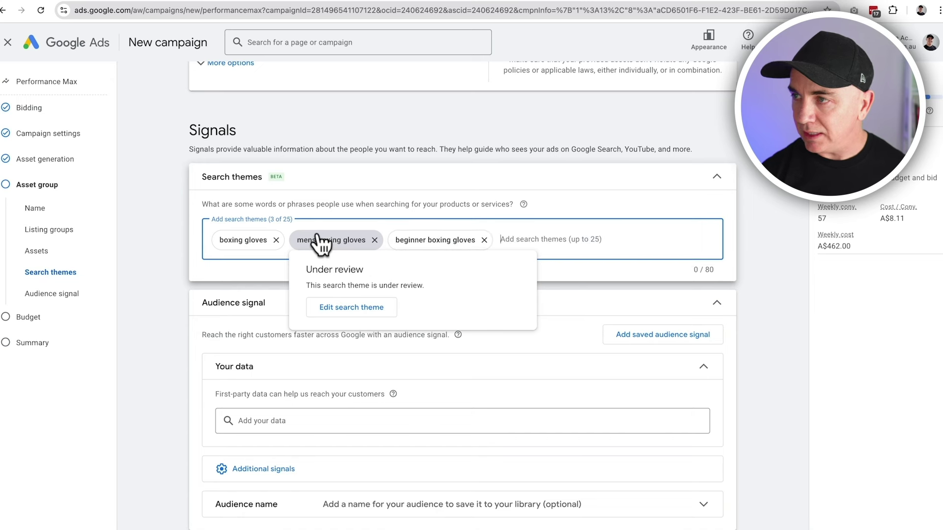
type("black ")
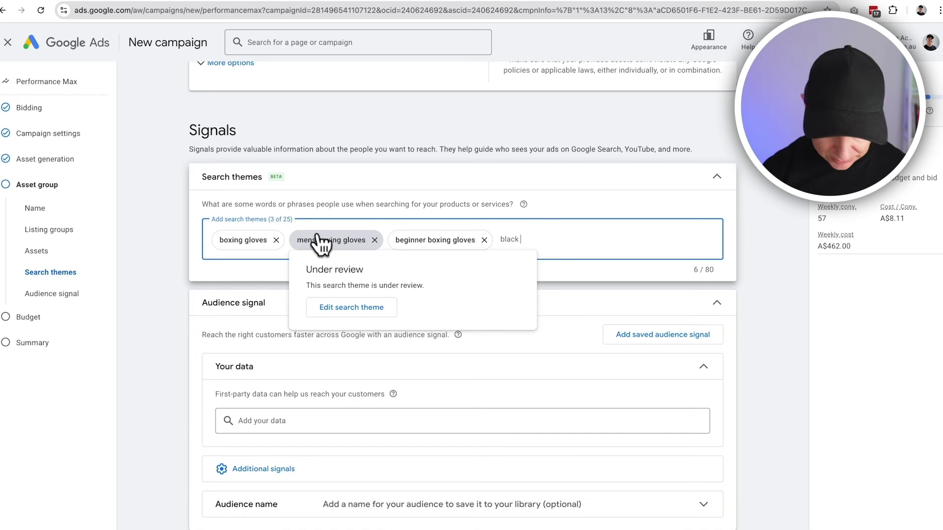
type("boxing gloves")
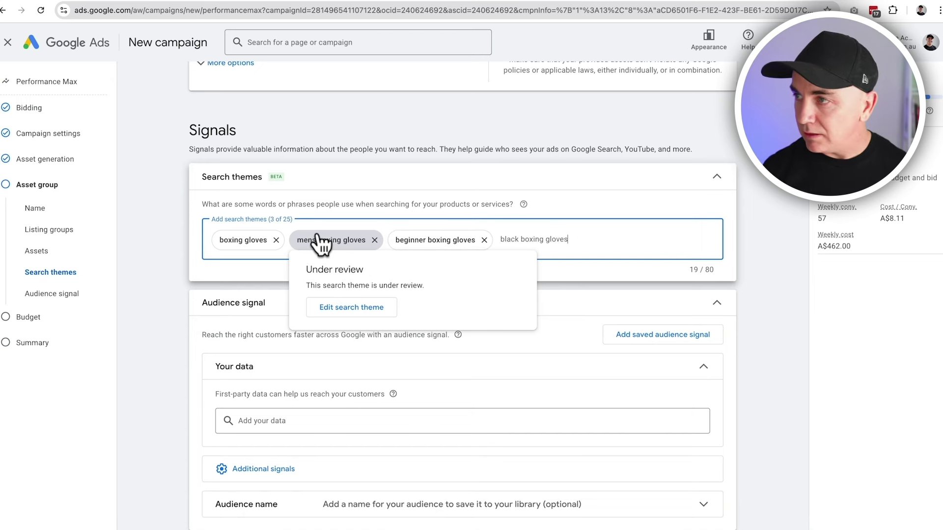
key("Return")
- Add the brand search theme "fairtex boxing gloves" and leave the search themes field
type("fairtex ")
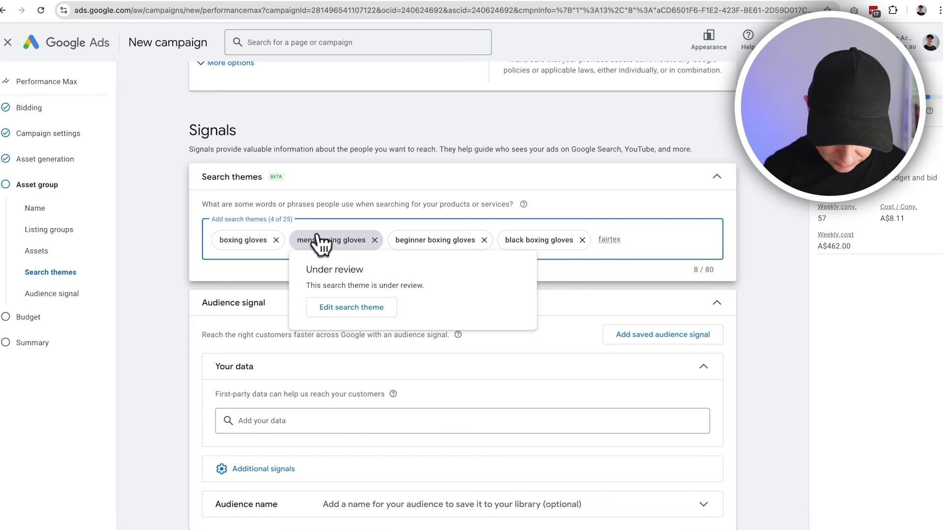
type("boxing gloves")
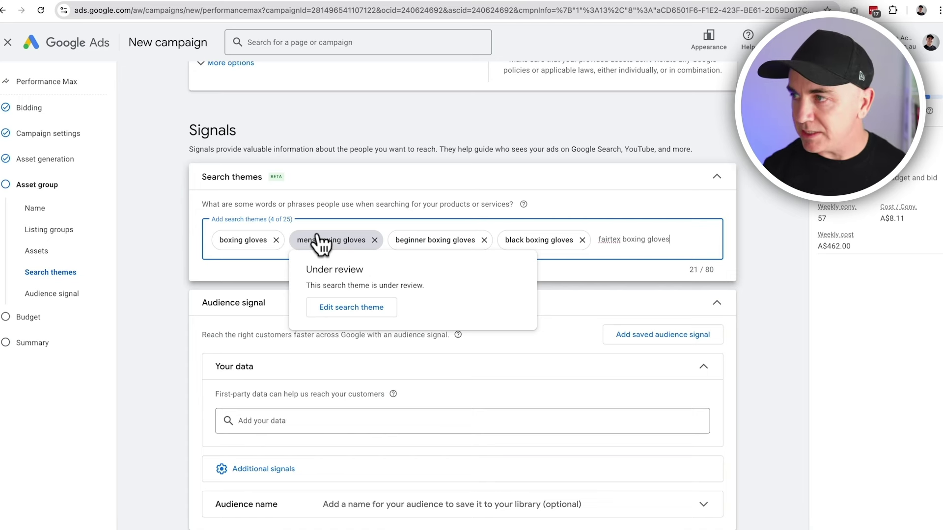
key("Return")
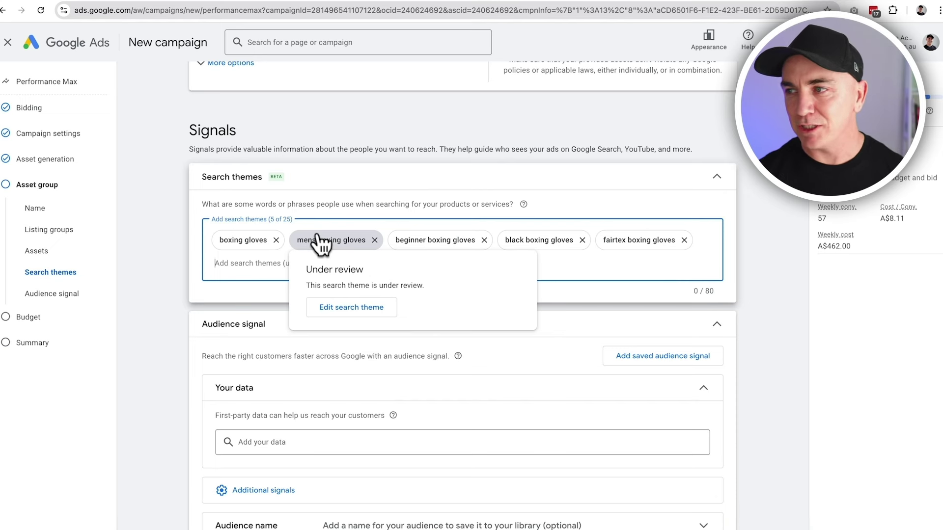
left_click(169, 212)
- Add the "All Users - 540 days" website visitors segment as first-party data in the audience signal
scroll(169, 212, "down", 1)
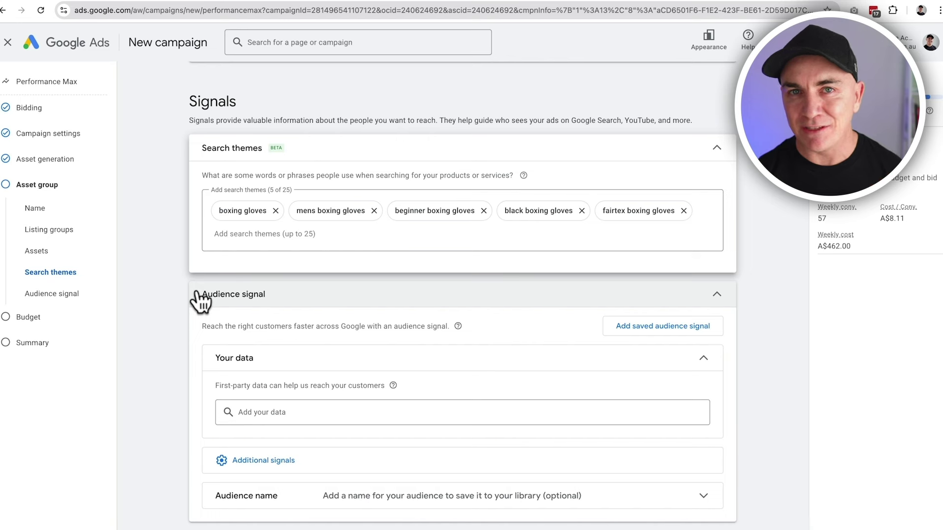
left_click(341, 412)
scroll(346, 422, "down", 1)
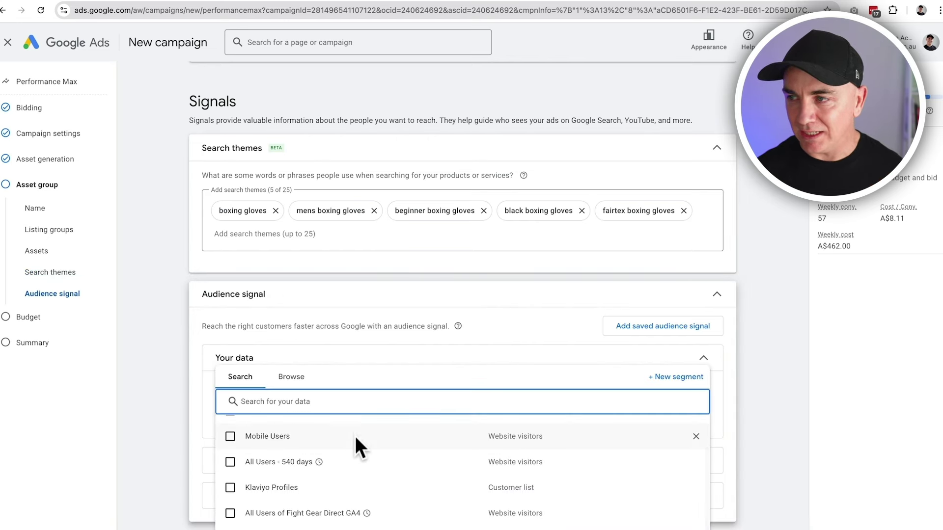
left_click(229, 462)
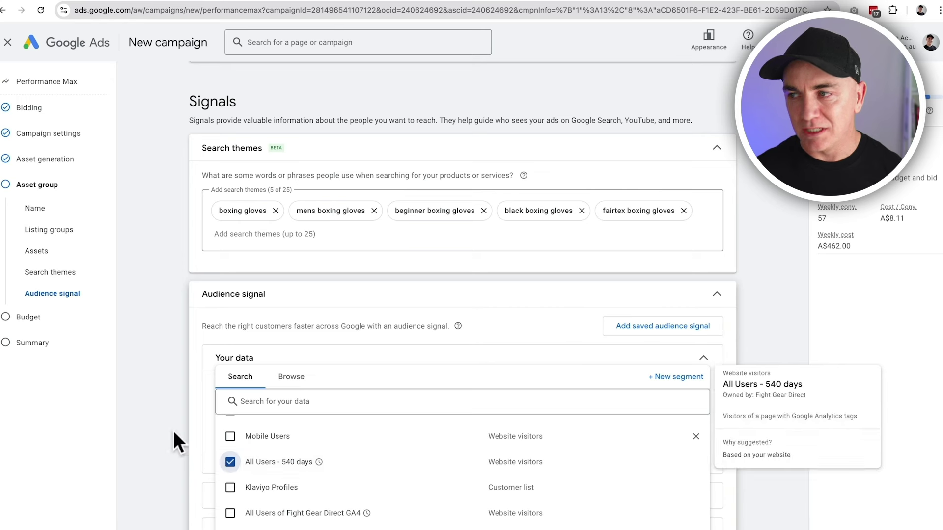
left_click(162, 422)
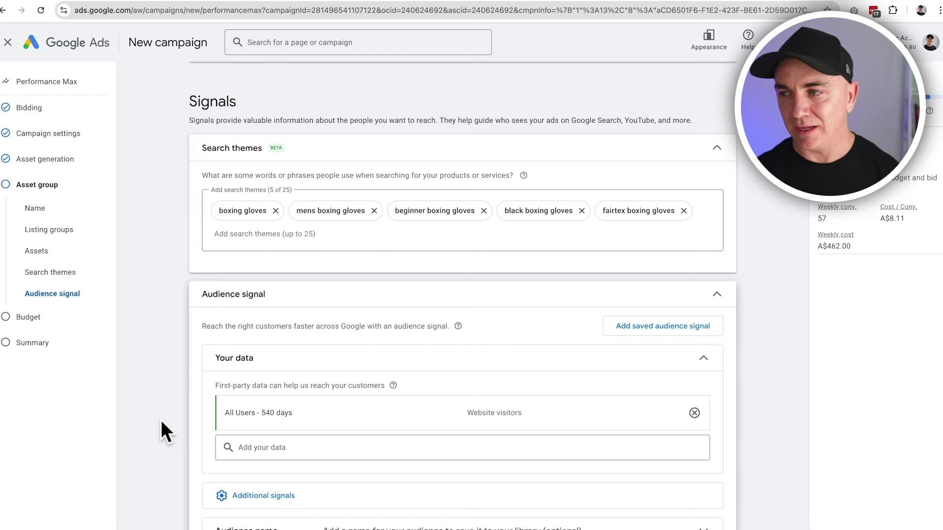
- Select the suggested in-market segments Mixed Martial Arts Equipment and Thai Boxing and Related Products as interests for the audience signal
scroll(293, 468, "down", 1)
left_click(293, 467)
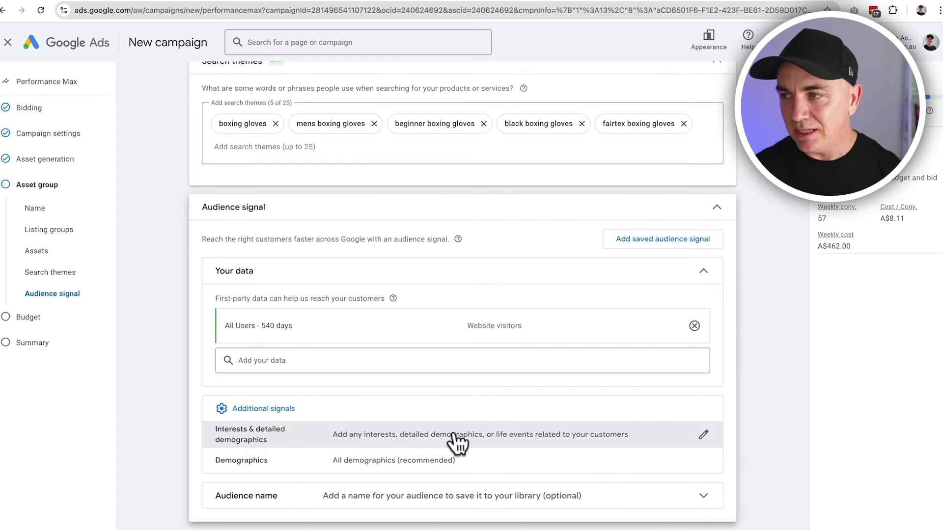
left_click(706, 437)
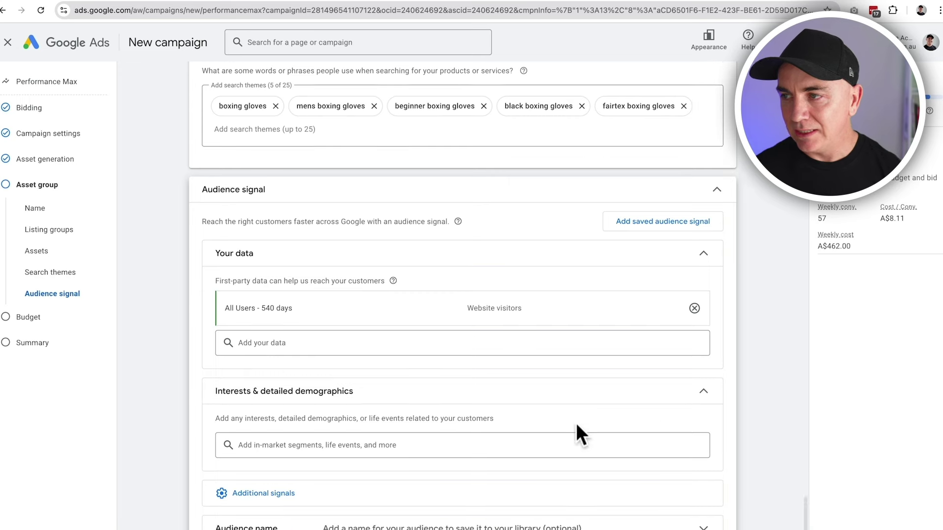
left_click(389, 413)
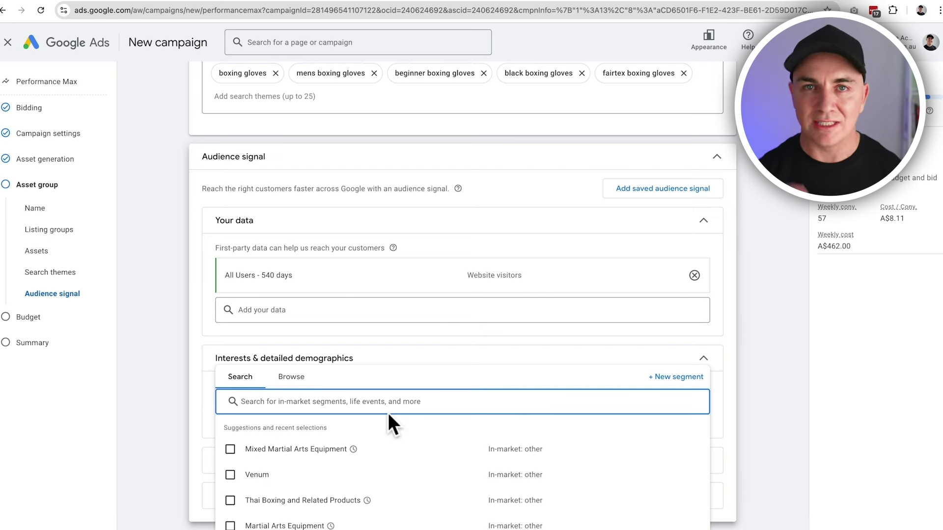
mouse_move(507, 451)
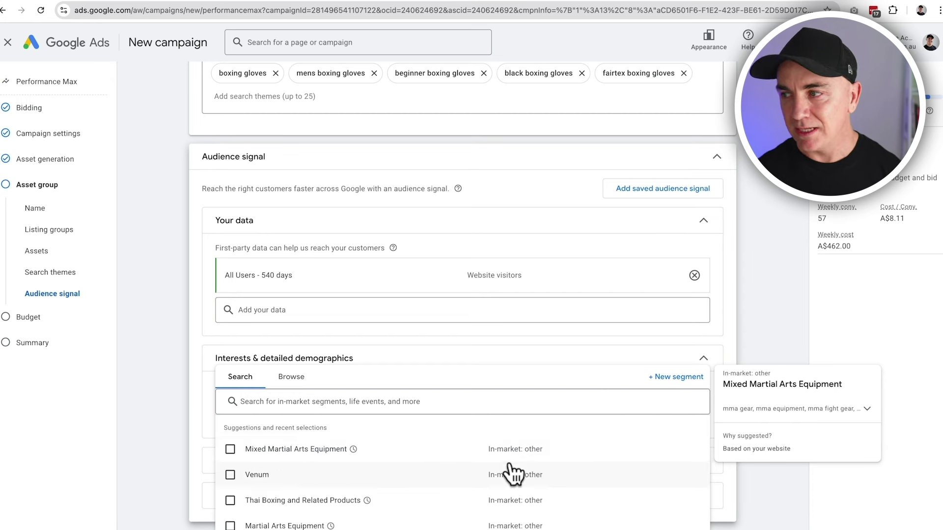
scroll(505, 496, "down", 3)
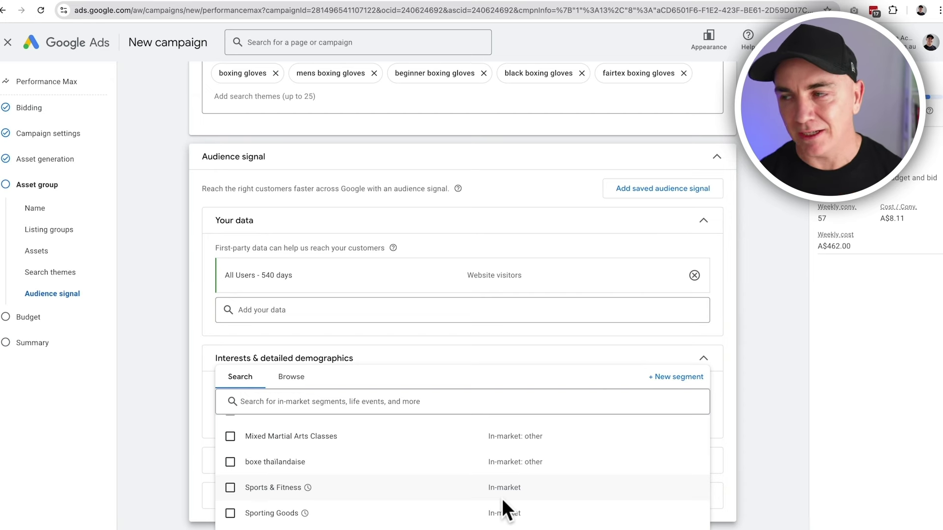
scroll(502, 499, "up", 3)
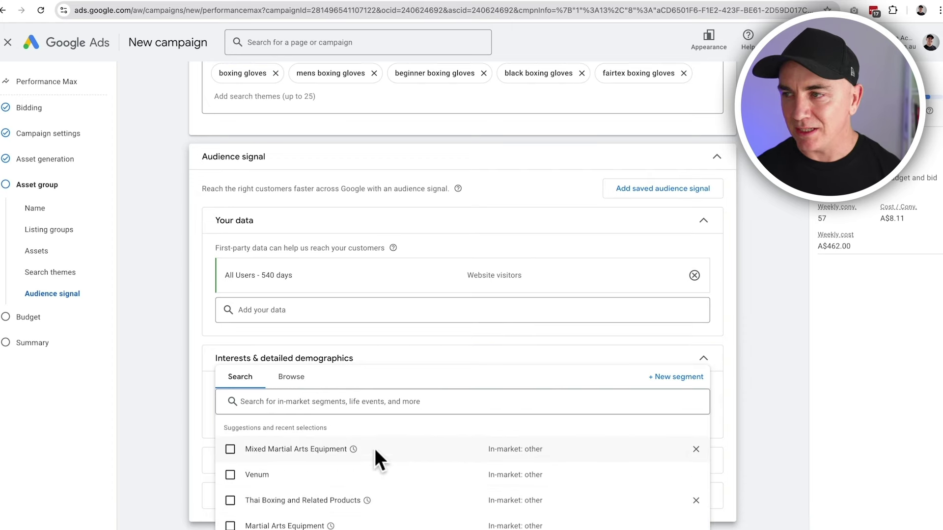
left_click(231, 451)
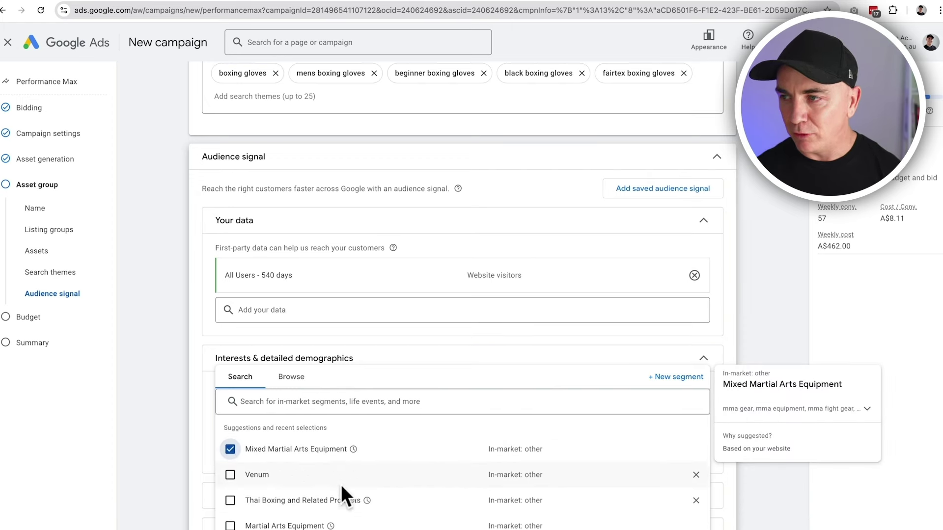
left_click(230, 501)
- Select the in-market segments Sports & Fitness and Sporting Goods as further interests and close the segment list
scroll(364, 496, "down", 3)
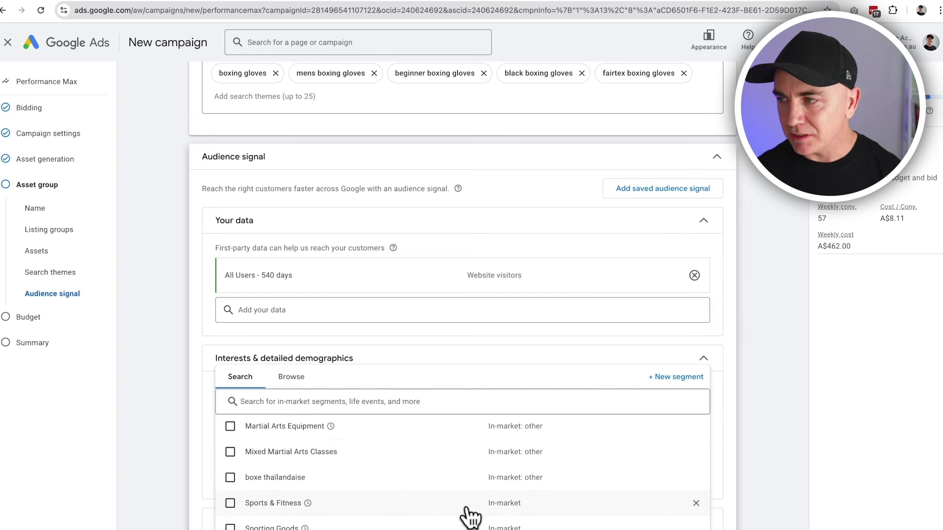
mouse_move(362, 513)
left_click(230, 504)
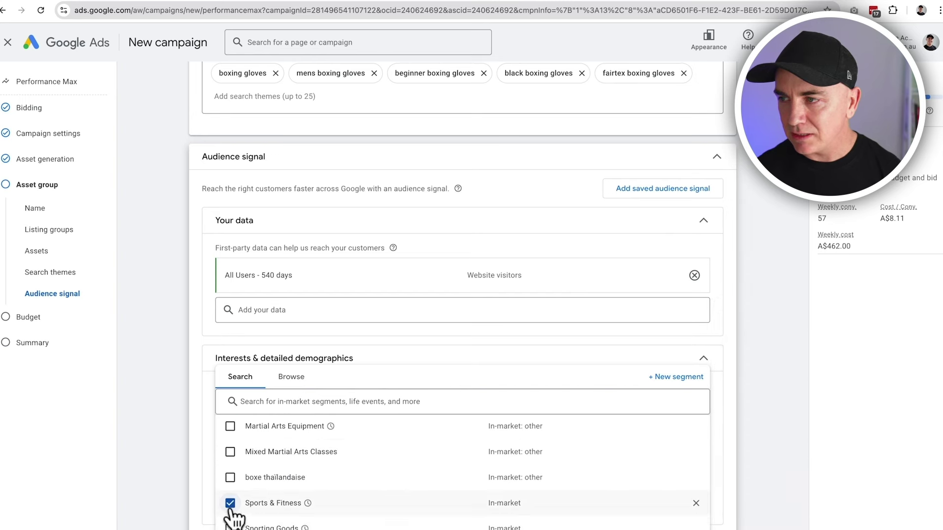
left_click(230, 526)
scroll(322, 526, "down", 1)
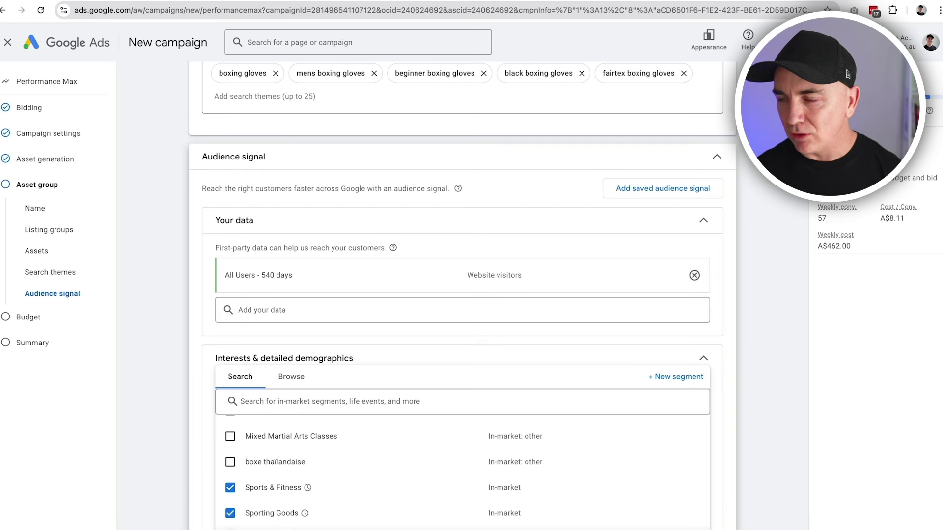
mouse_move(377, 529)
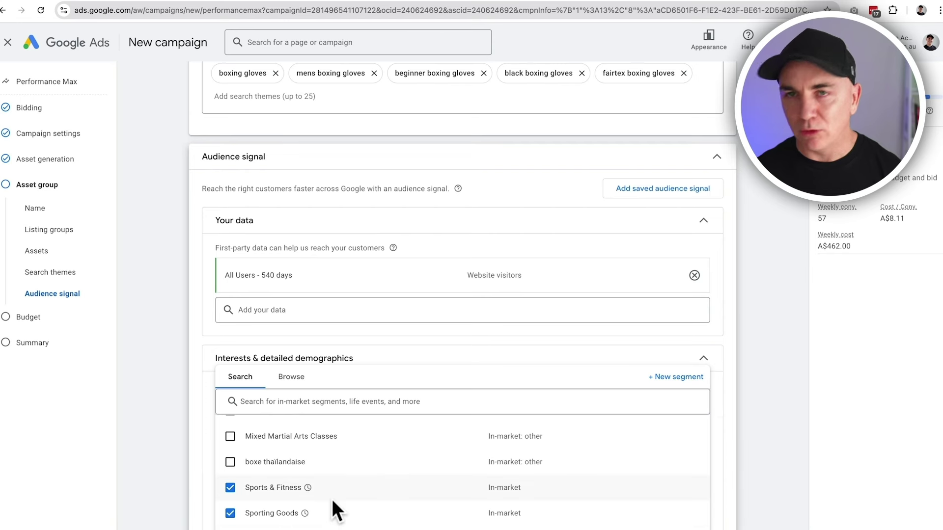
left_click(190, 437)
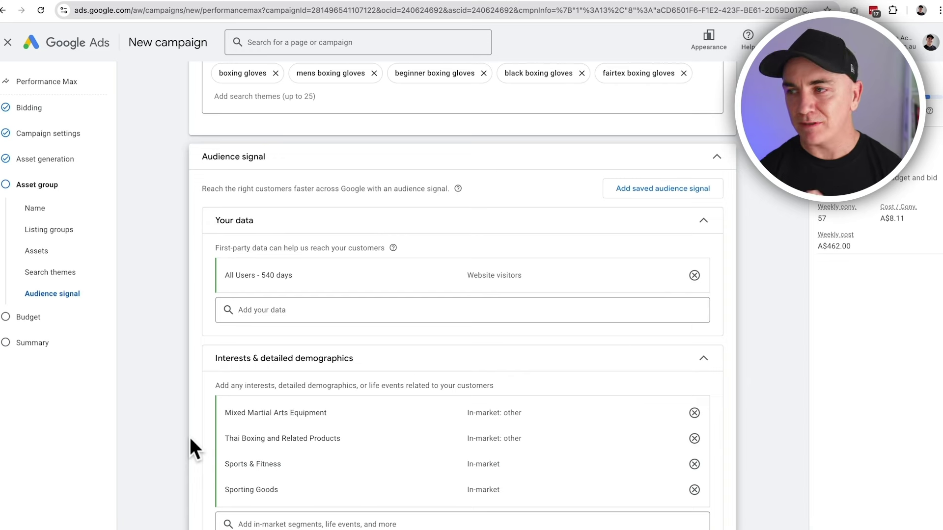
- Open the audience signal's demographics settings and review the gender and age options
scroll(189, 437, "down", 2)
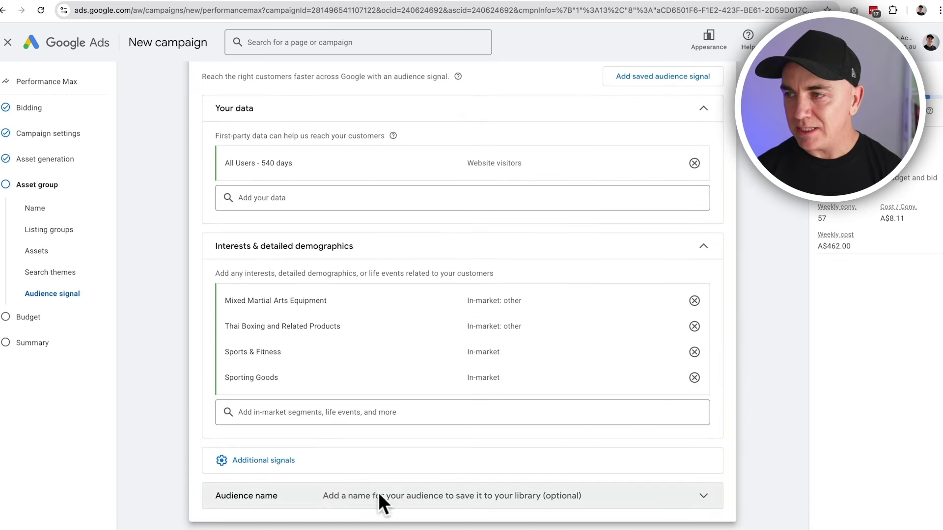
left_click(358, 464)
scroll(382, 486, "down", 2)
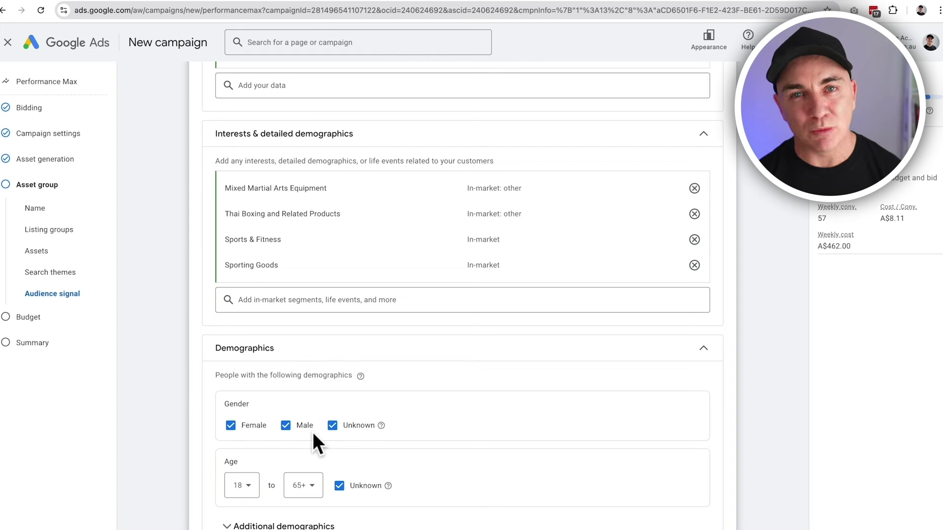
scroll(313, 431, "down", 2)
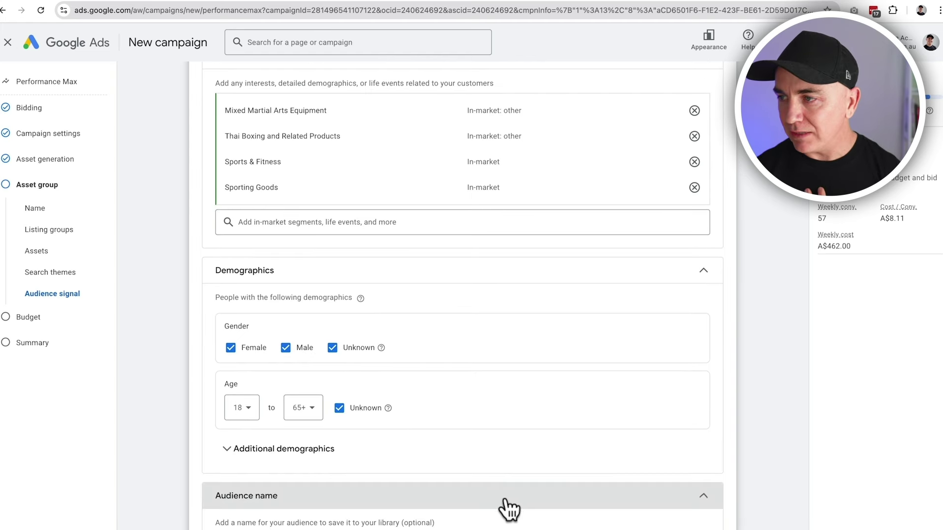